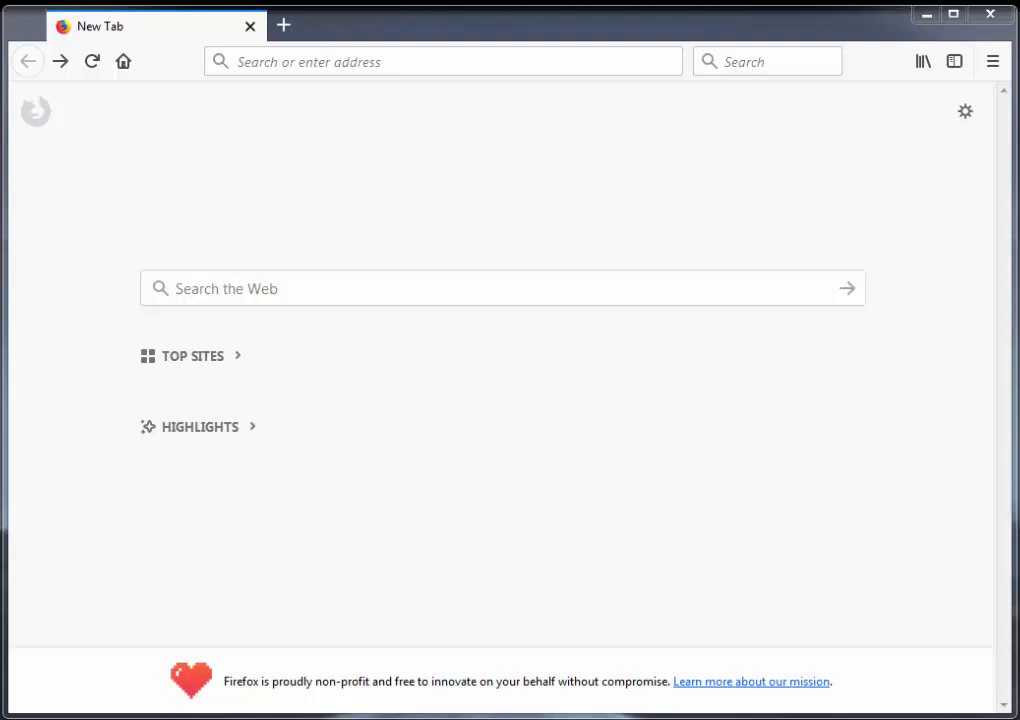
{"action": "left_click", "coordinate": [327, 70]}
{"action": "type", "text": "https://getfedora.org"}
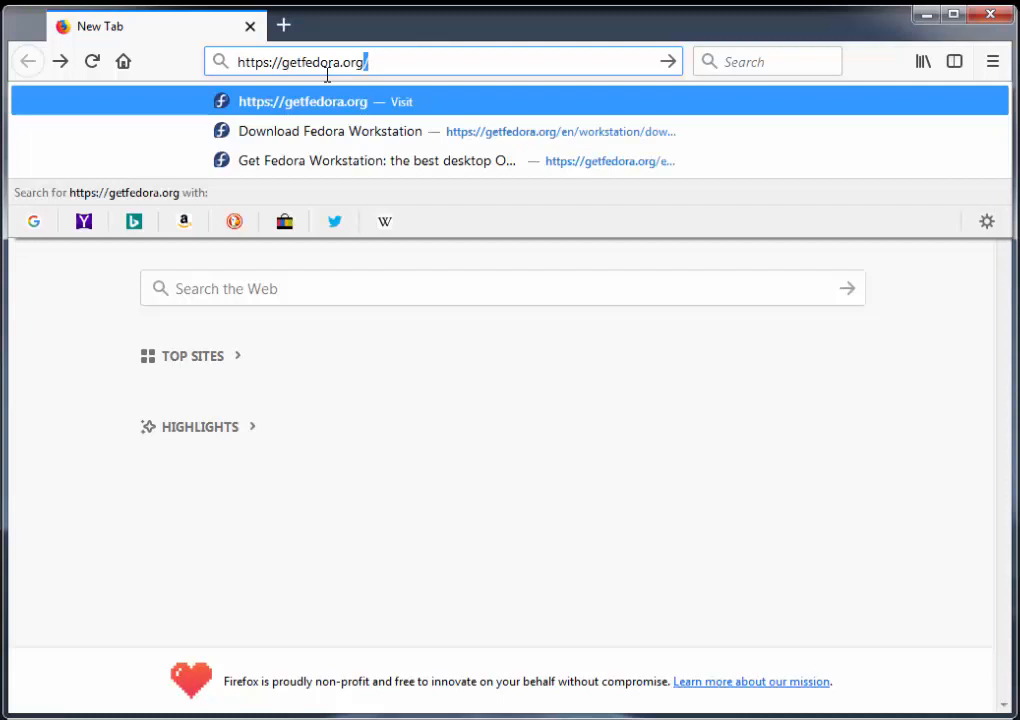
{"action": "key", "text": "Return"}
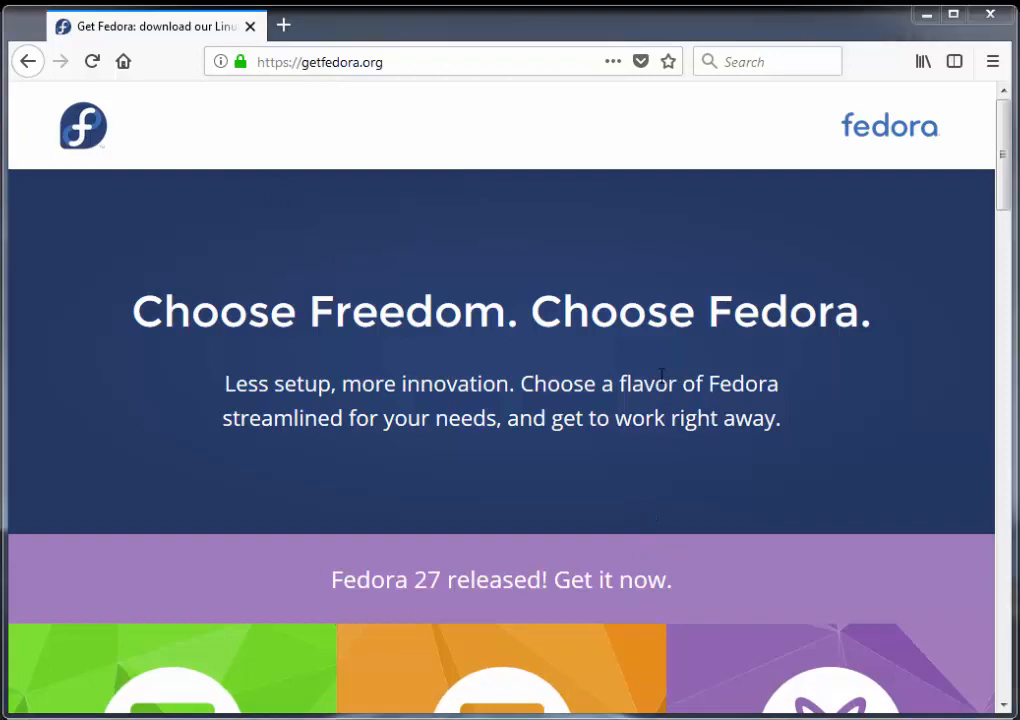
Step: Download the 64-bit 1.5GB Live image of Fedora 27 Workstation and save the ISO file
{"action": "left_click_drag", "start_coordinate": [1002, 153], "coordinate": [1002, 253]}
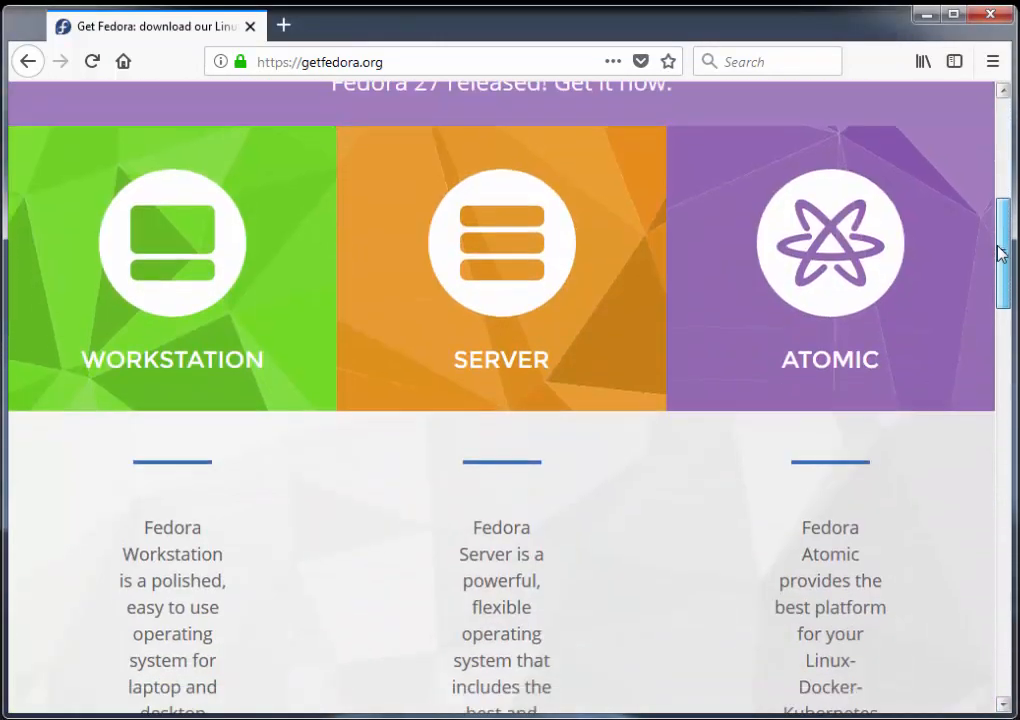
{"action": "mouse_move", "coordinate": [178, 337]}
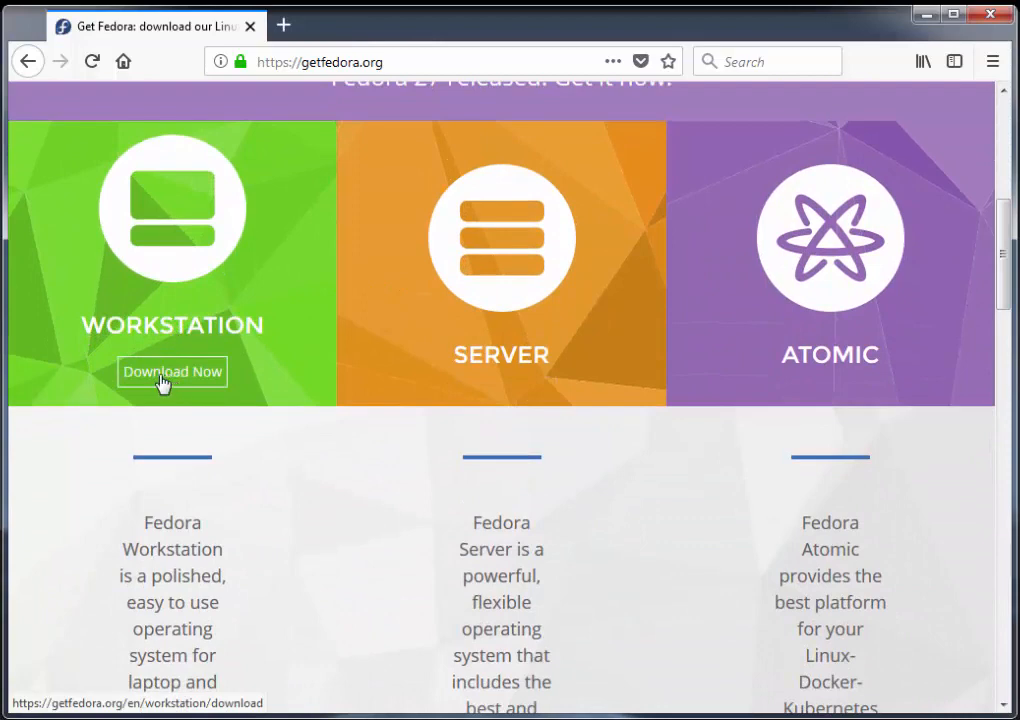
{"action": "left_click", "coordinate": [163, 378]}
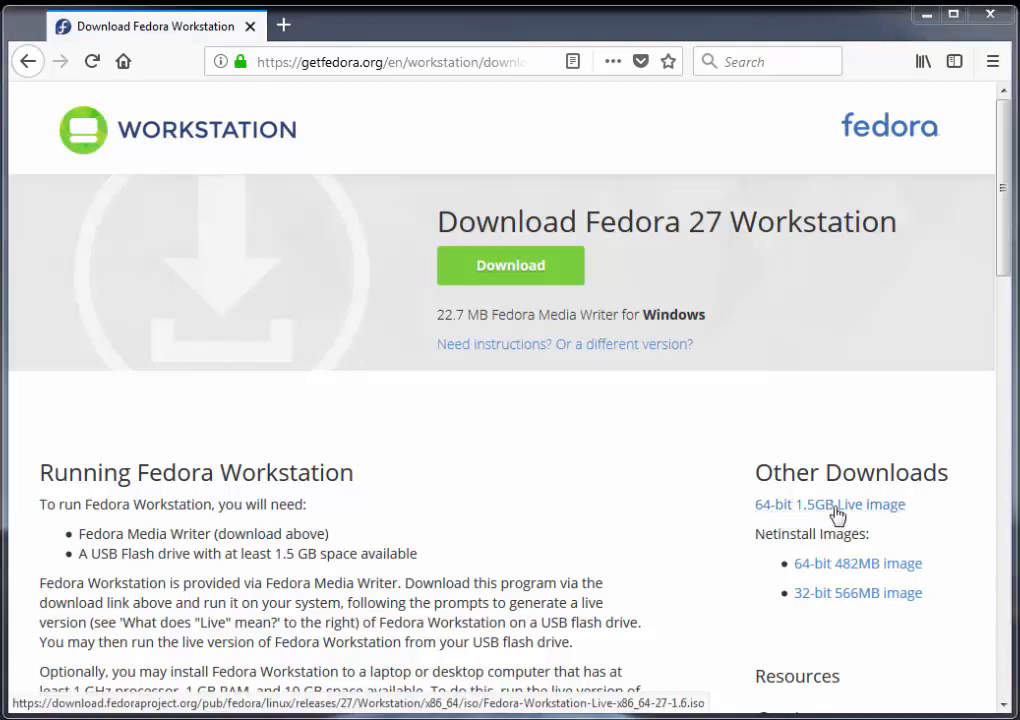
{"action": "left_click", "coordinate": [796, 514]}
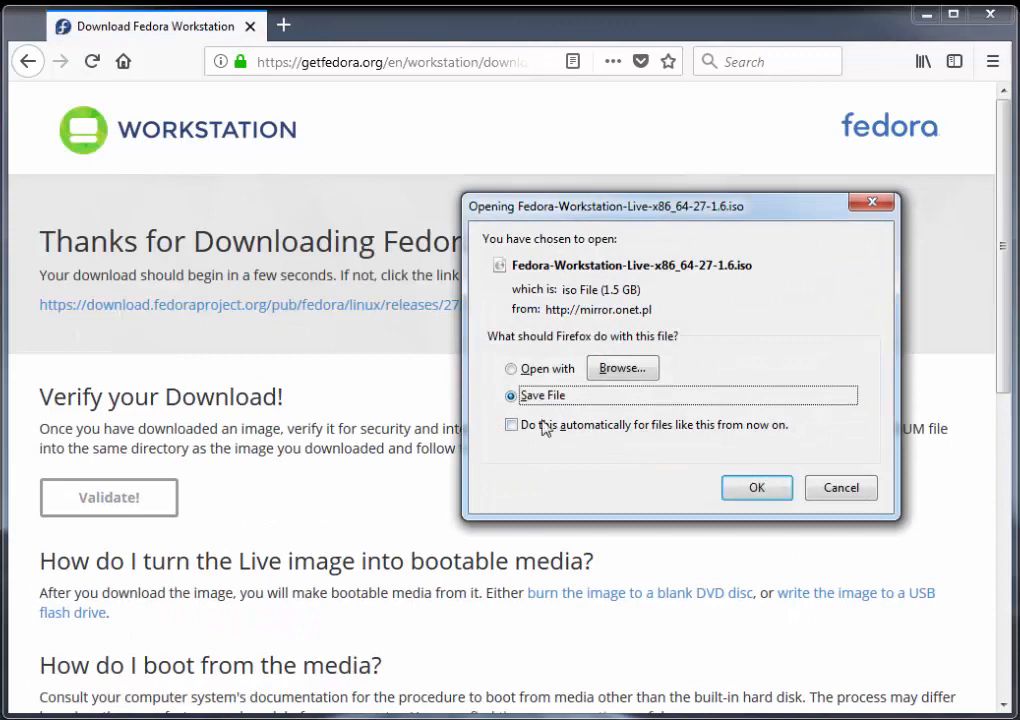
{"action": "left_click", "coordinate": [752, 492]}
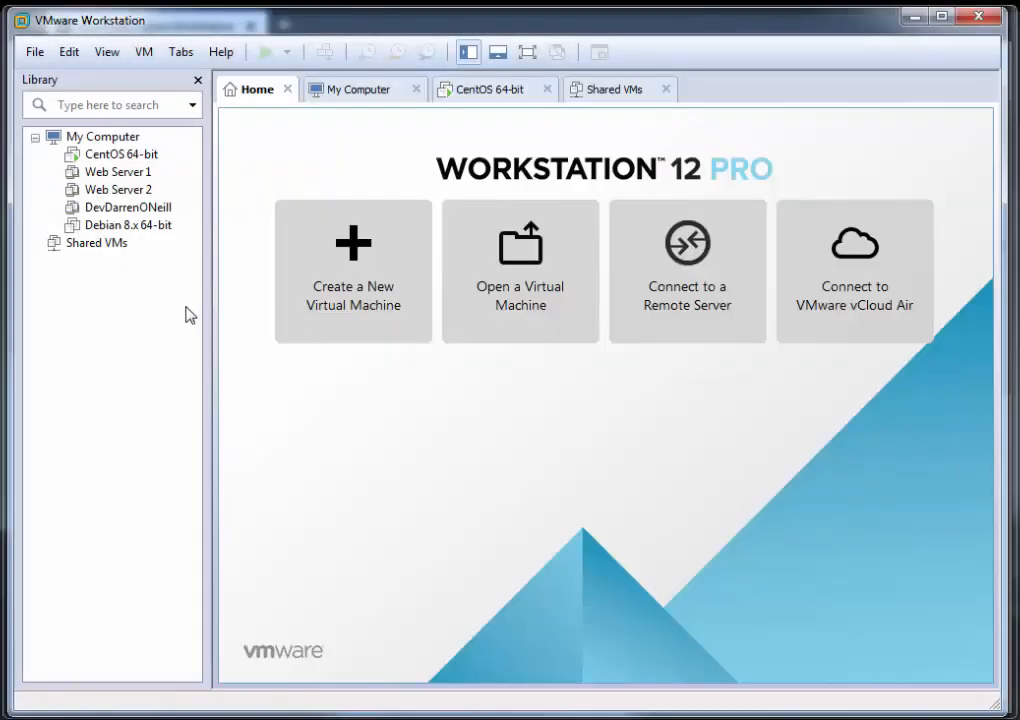
Step: In VMware Workstation, start a new virtual machine with the Typical configuration and use Fedora-Workstation-Live-x86_64-27-1.6 from Downloads as its installer image
{"action": "left_click", "coordinate": [364, 315]}
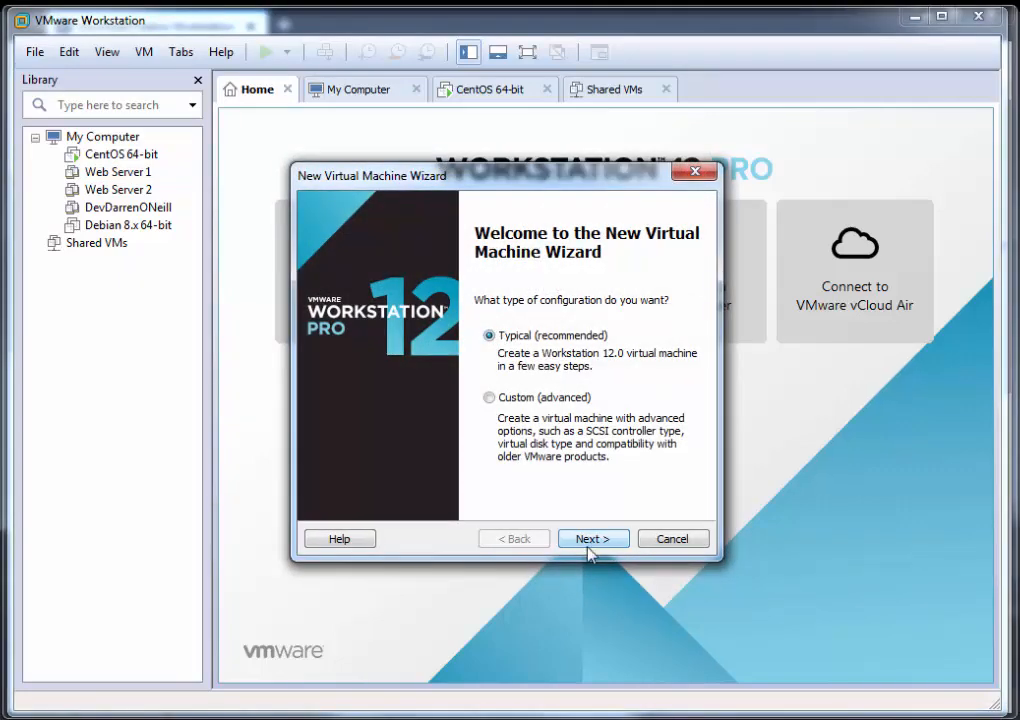
{"action": "left_click", "coordinate": [590, 545]}
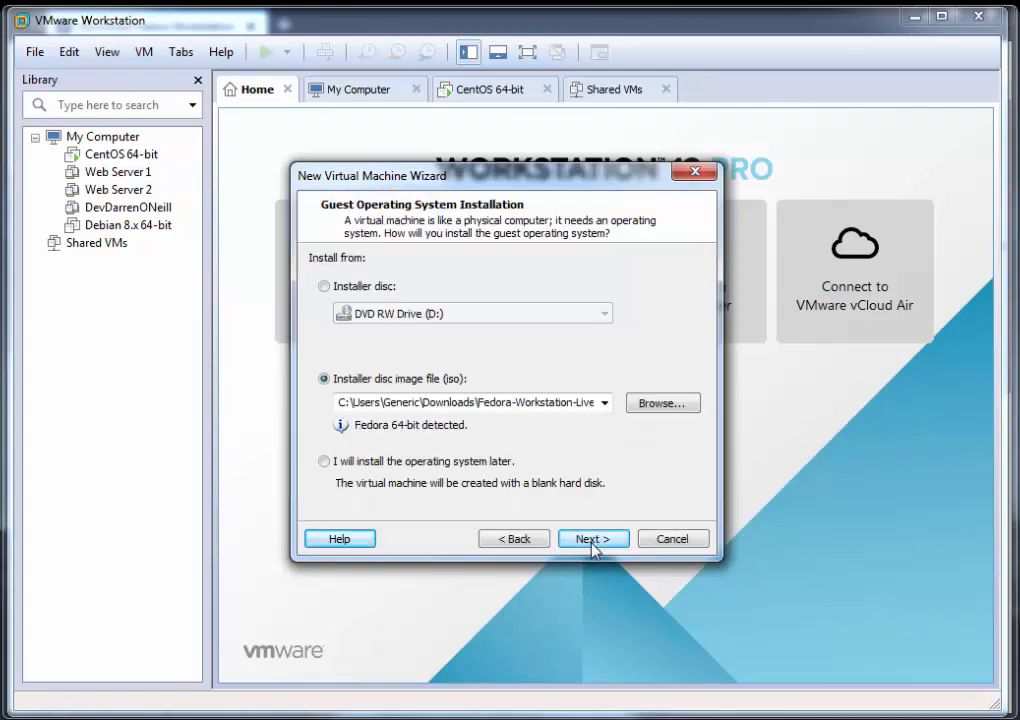
{"action": "left_click", "coordinate": [681, 409]}
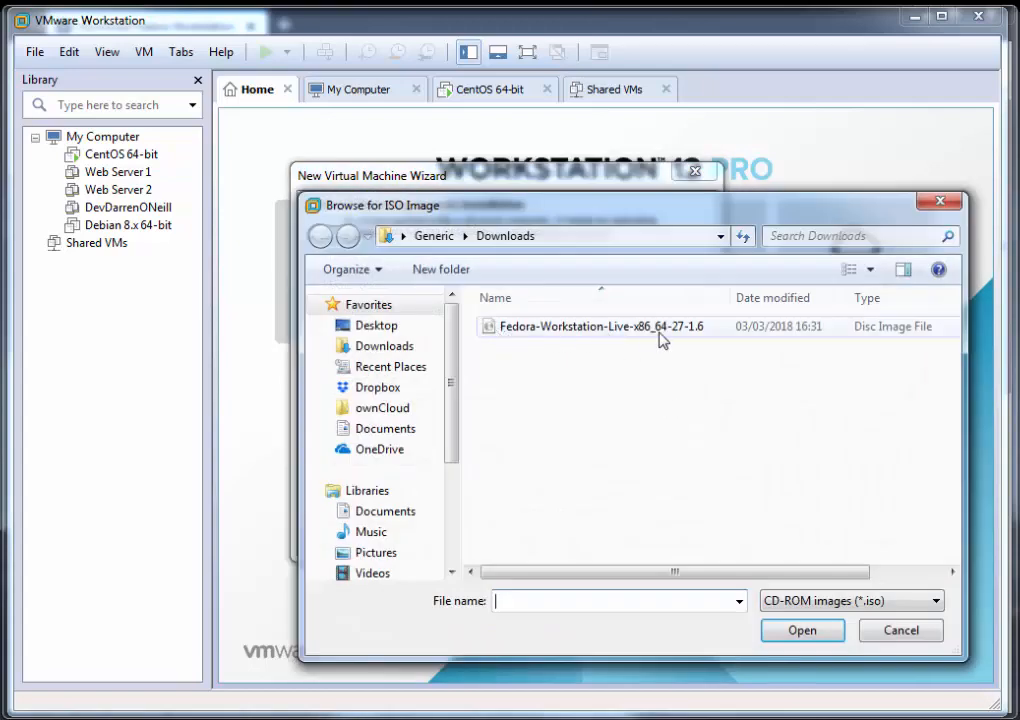
{"action": "left_click", "coordinate": [650, 334]}
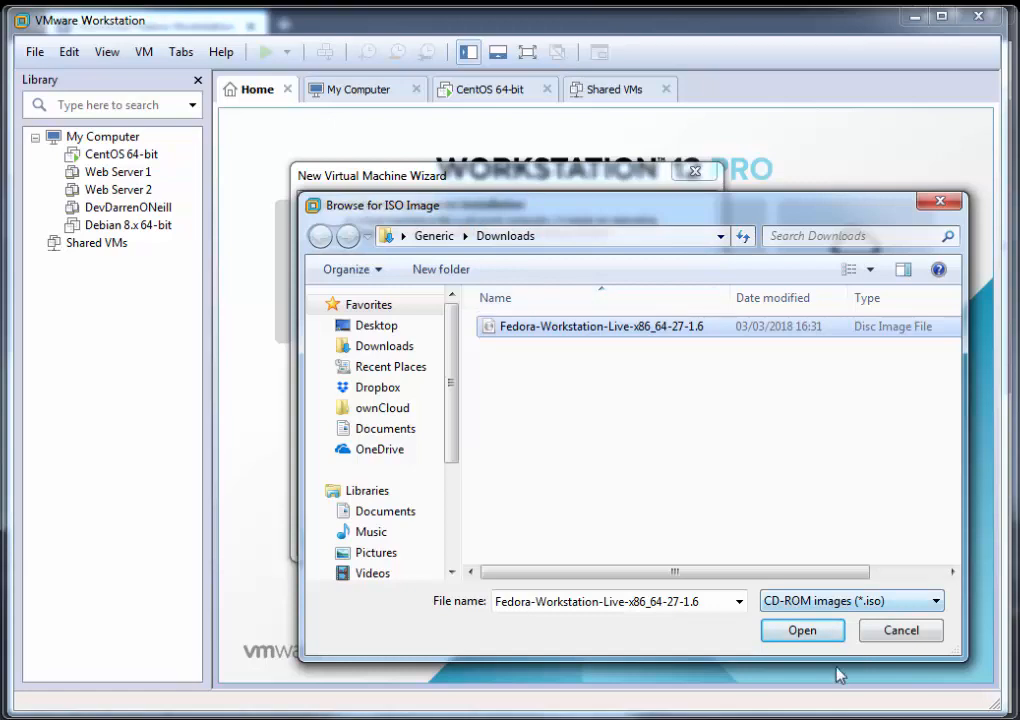
{"action": "left_click", "coordinate": [786, 640]}
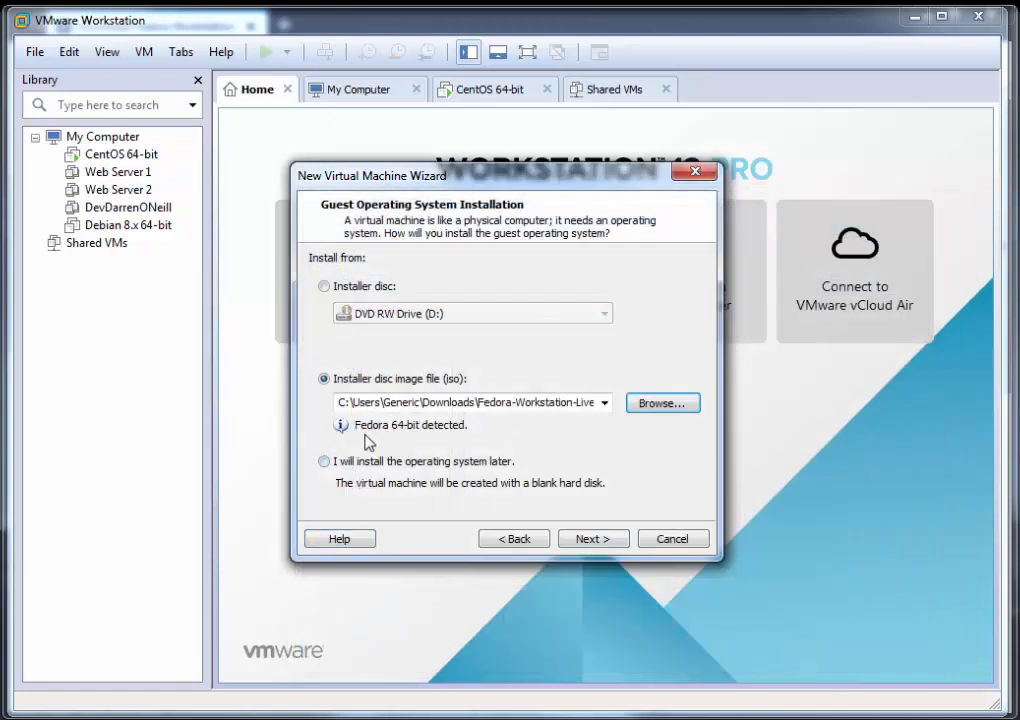
{"action": "left_click", "coordinate": [604, 543]}
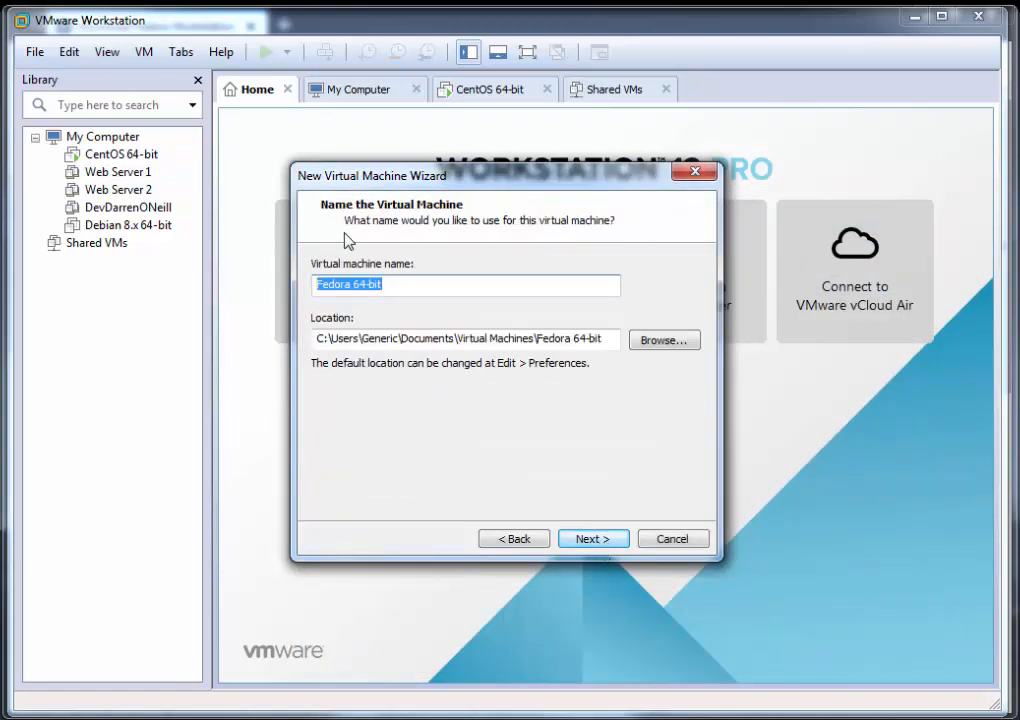
Step: Accept the name Fedora 64-bit and set the maximum disk size to 40 GB, split into multiple files
{"action": "left_click", "coordinate": [585, 540]}
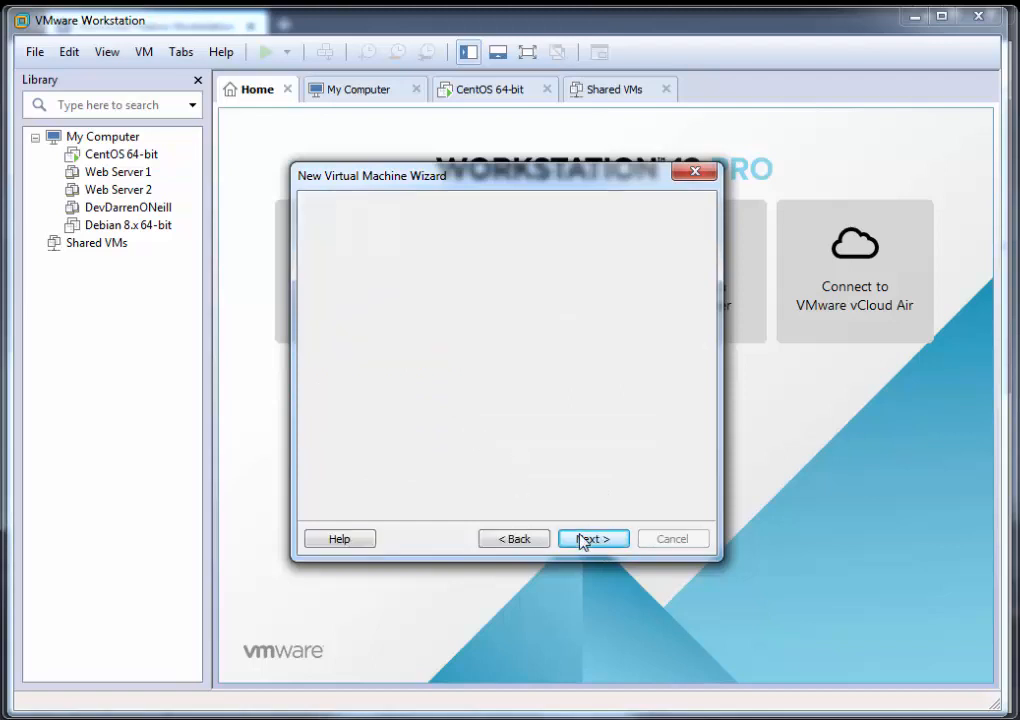
{"action": "left_click_drag", "start_coordinate": [498, 308], "coordinate": [507, 309]}
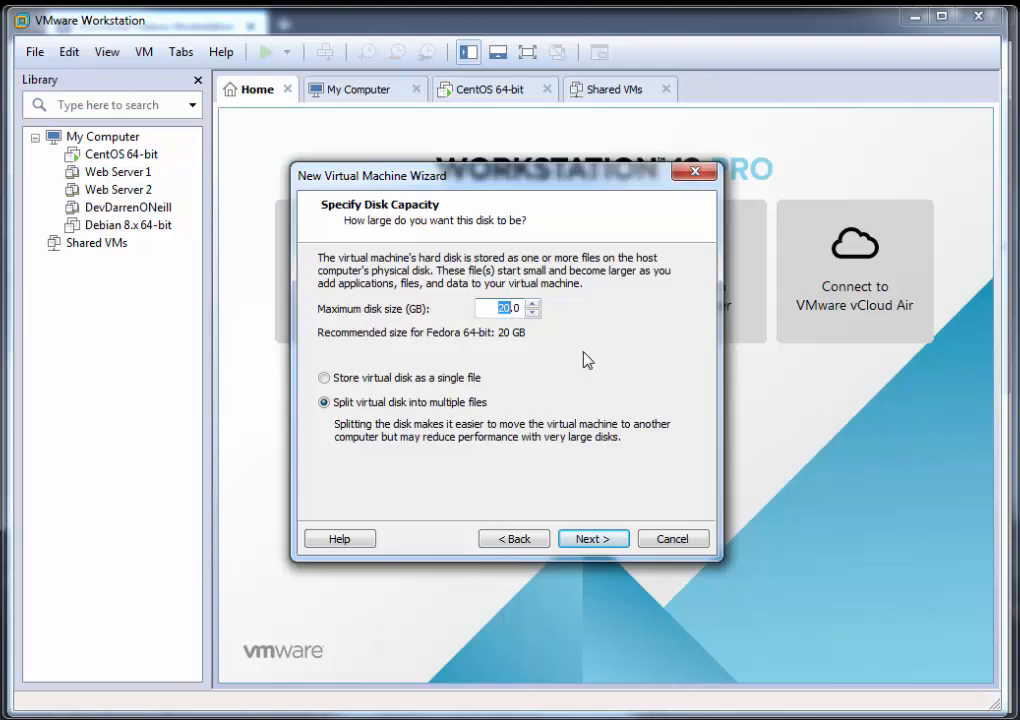
{"action": "type", "text": "40"}
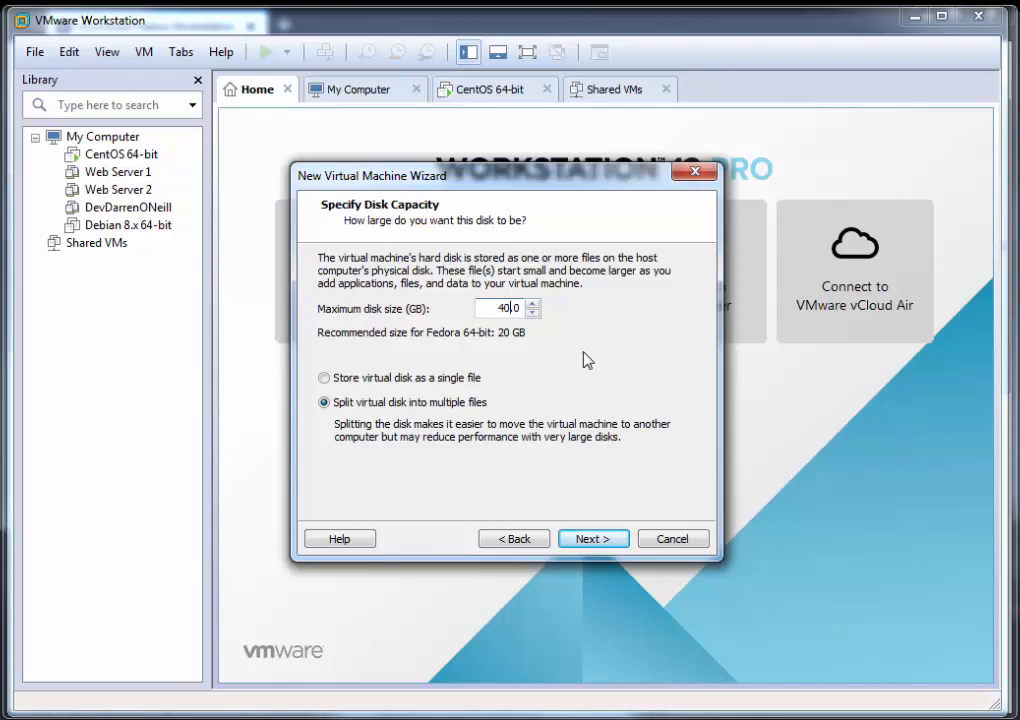
{"action": "left_click", "coordinate": [592, 539]}
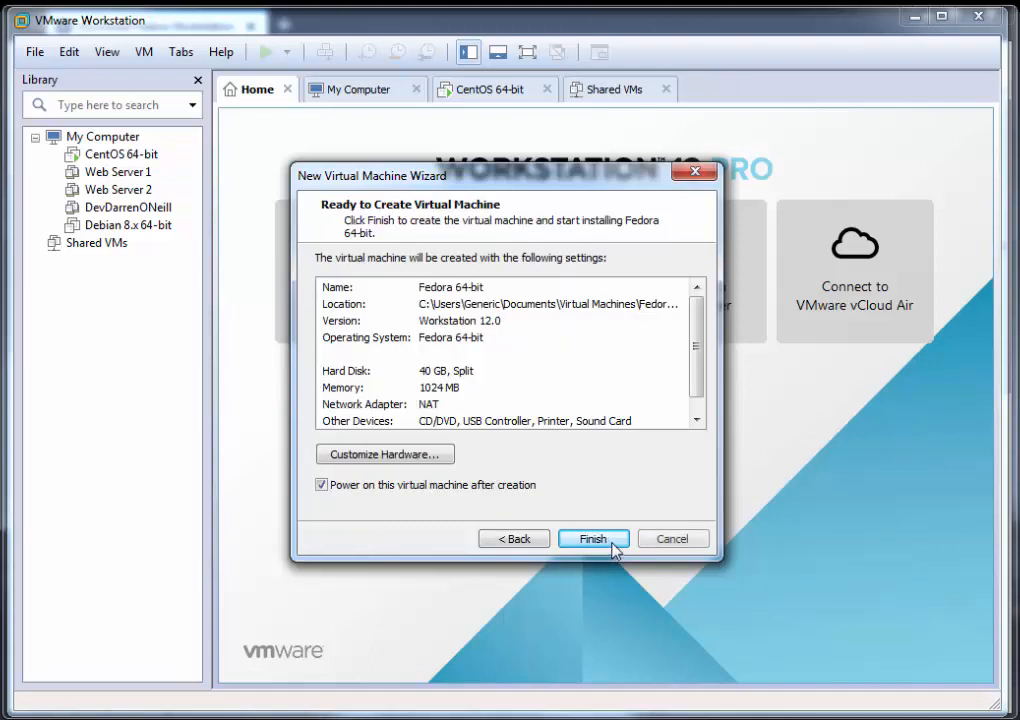
Step: Customize the virtual machine's hardware with 2048 MB of memory and 2 processors
{"action": "left_click", "coordinate": [370, 458]}
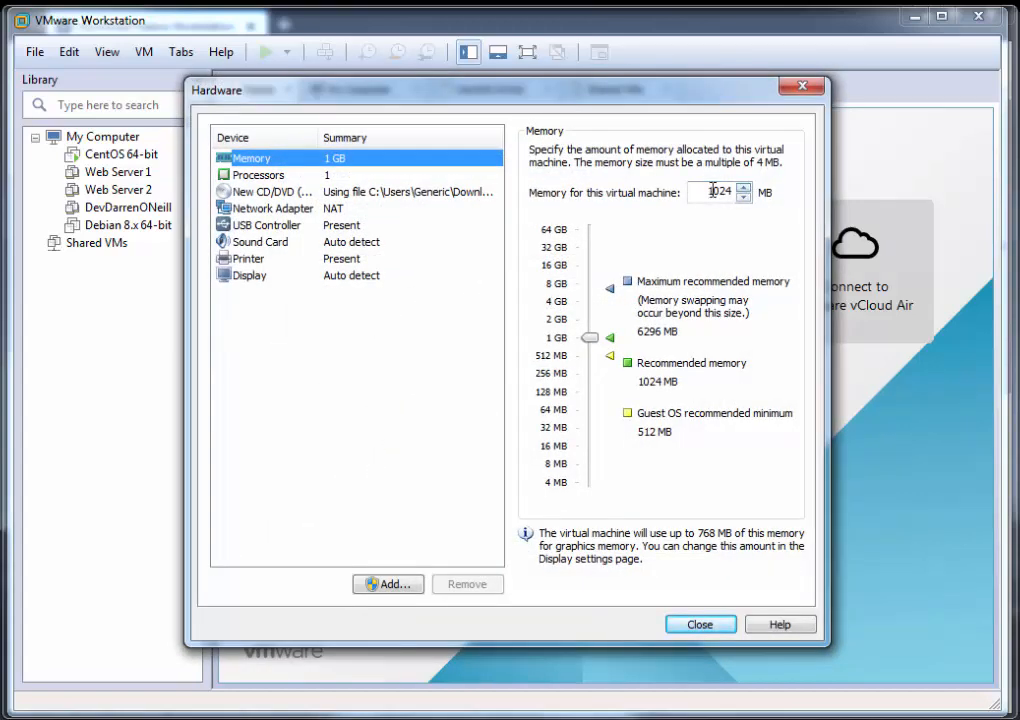
{"action": "left_click_drag", "start_coordinate": [712, 190], "coordinate": [758, 190]}
{"action": "type", "text": "2048"}
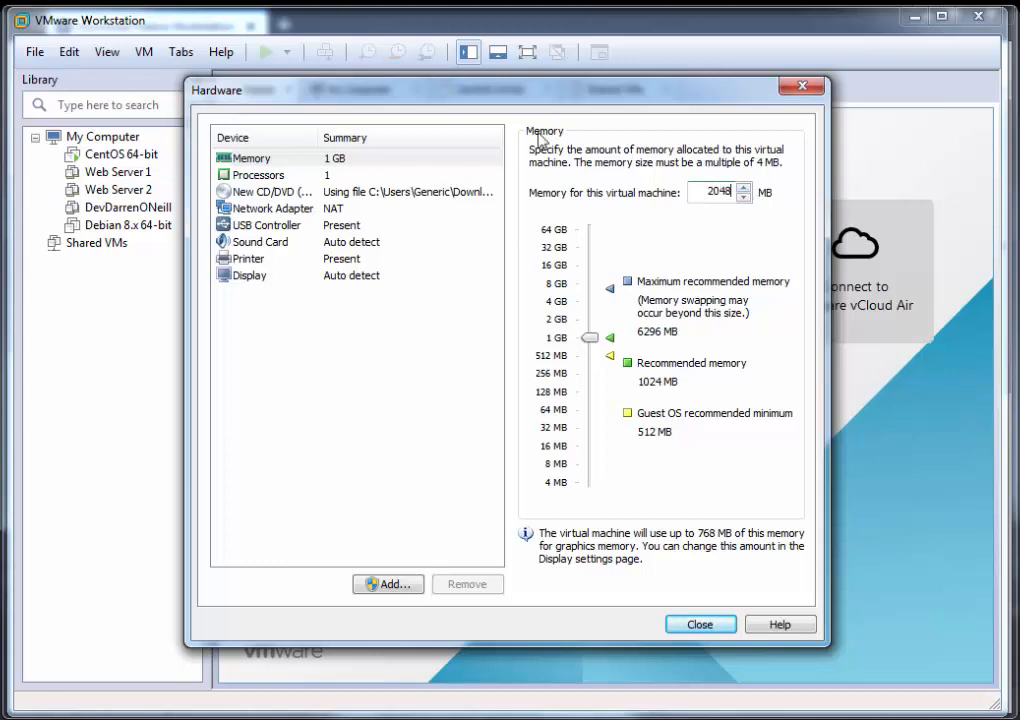
{"action": "left_click", "coordinate": [258, 176]}
{"action": "left_click", "coordinate": [740, 155]}
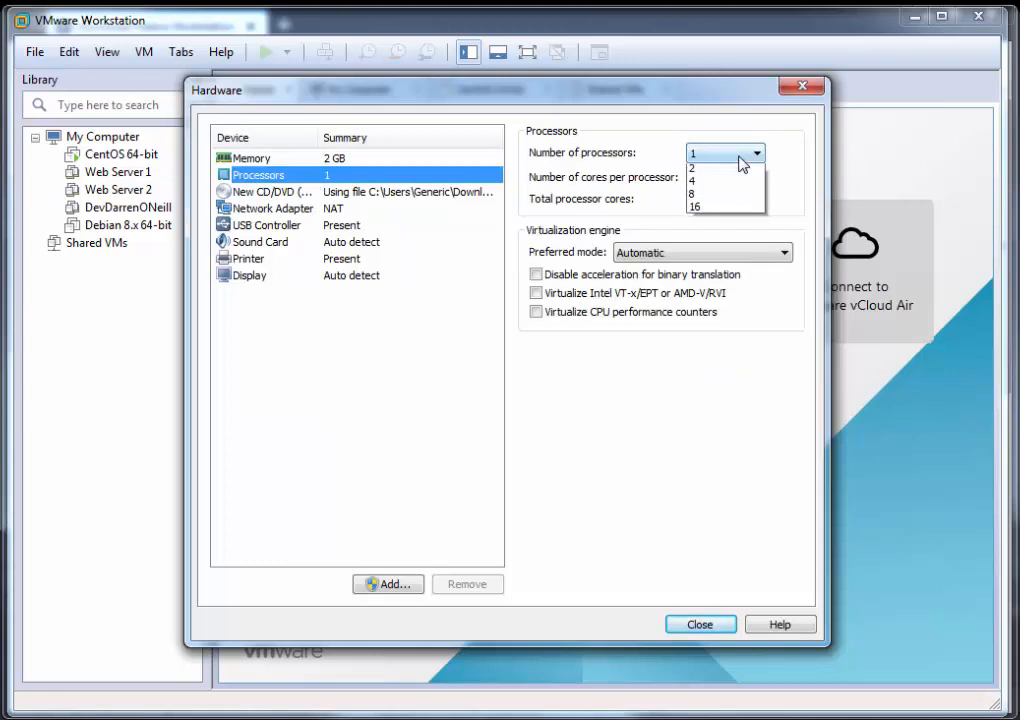
{"action": "left_click", "coordinate": [722, 167]}
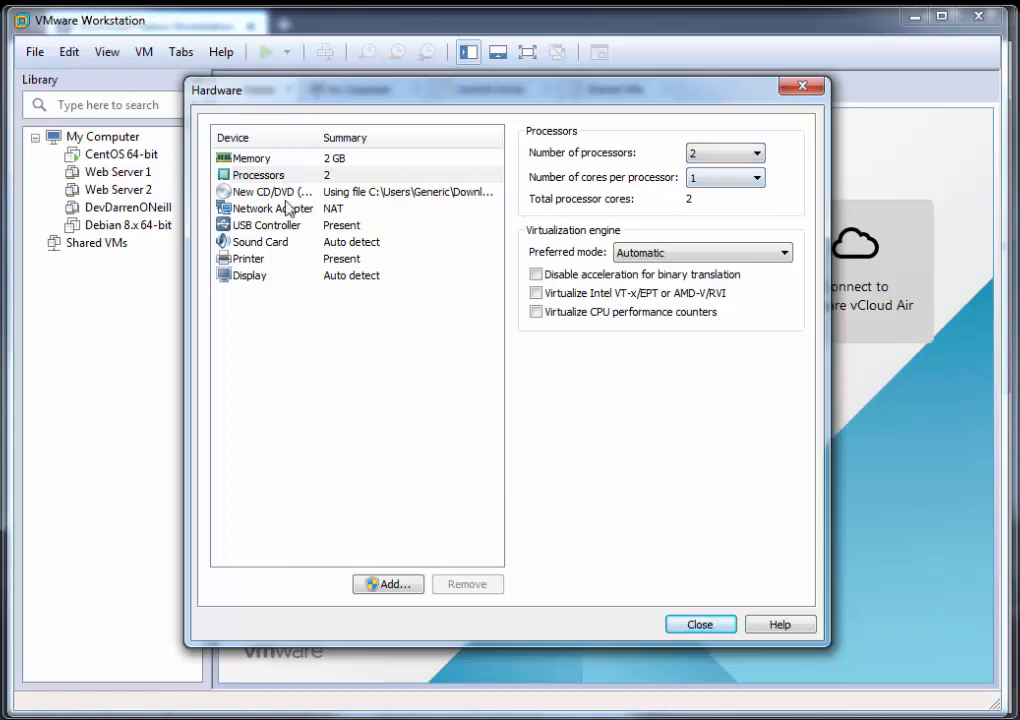
{"action": "left_click", "coordinate": [702, 624]}
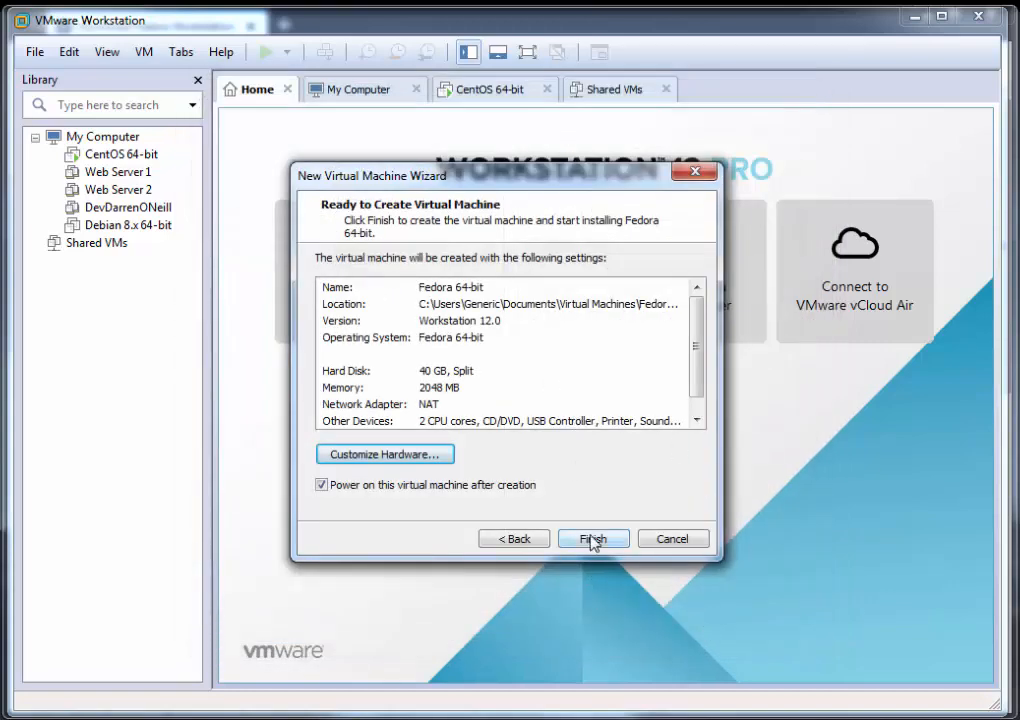
Step: Create the virtual machine and boot it with the "Test this media & start Fedora-Workstation-Live 27" option
{"action": "left_click", "coordinate": [593, 539]}
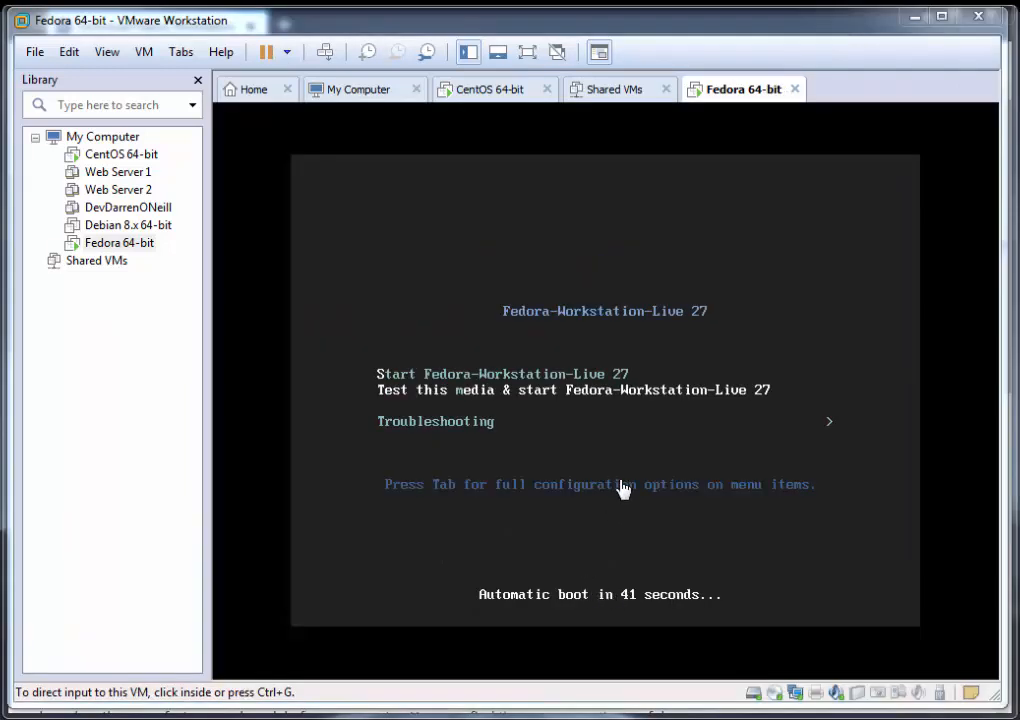
{"action": "left_click", "coordinate": [622, 488]}
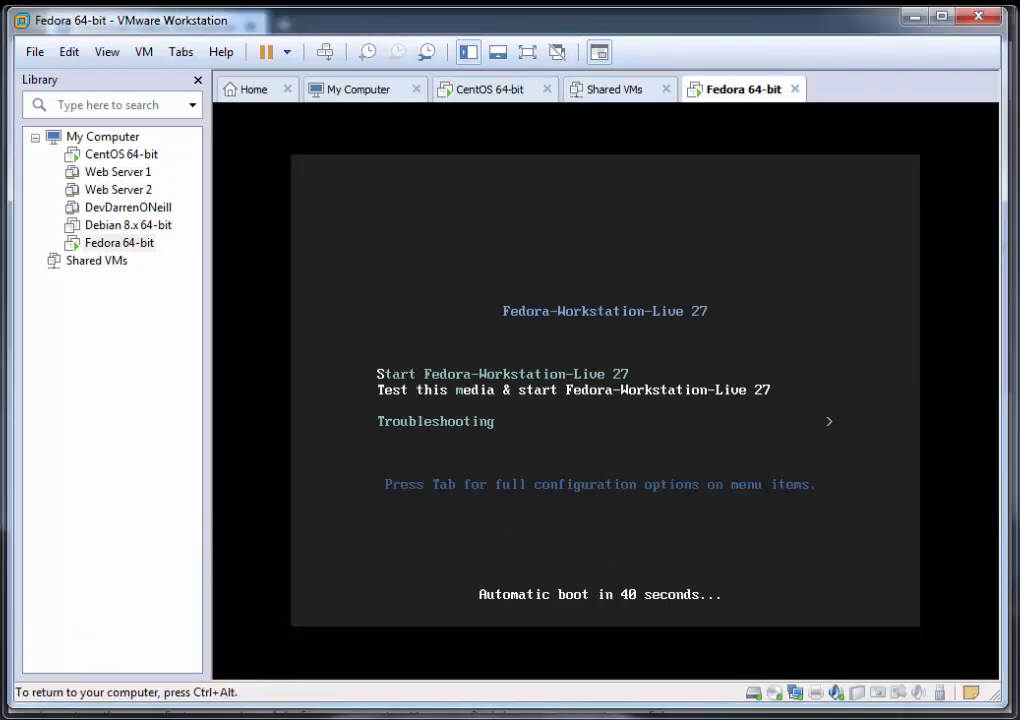
{"action": "key", "text": "Up"}
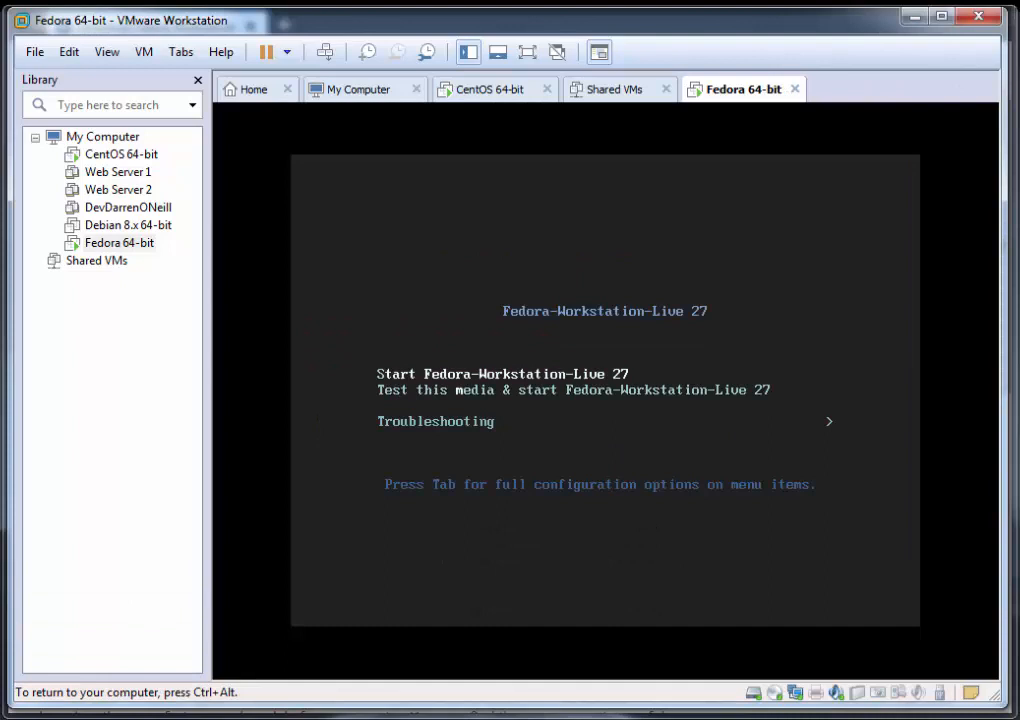
{"action": "key", "text": "Down"}
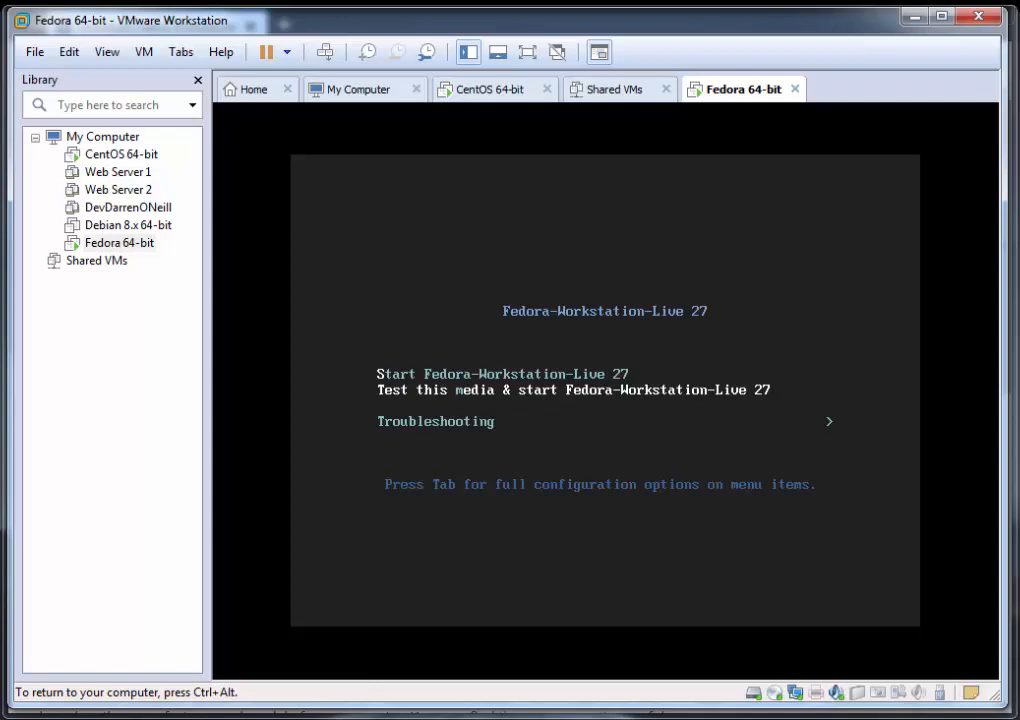
{"action": "key", "text": "Return"}
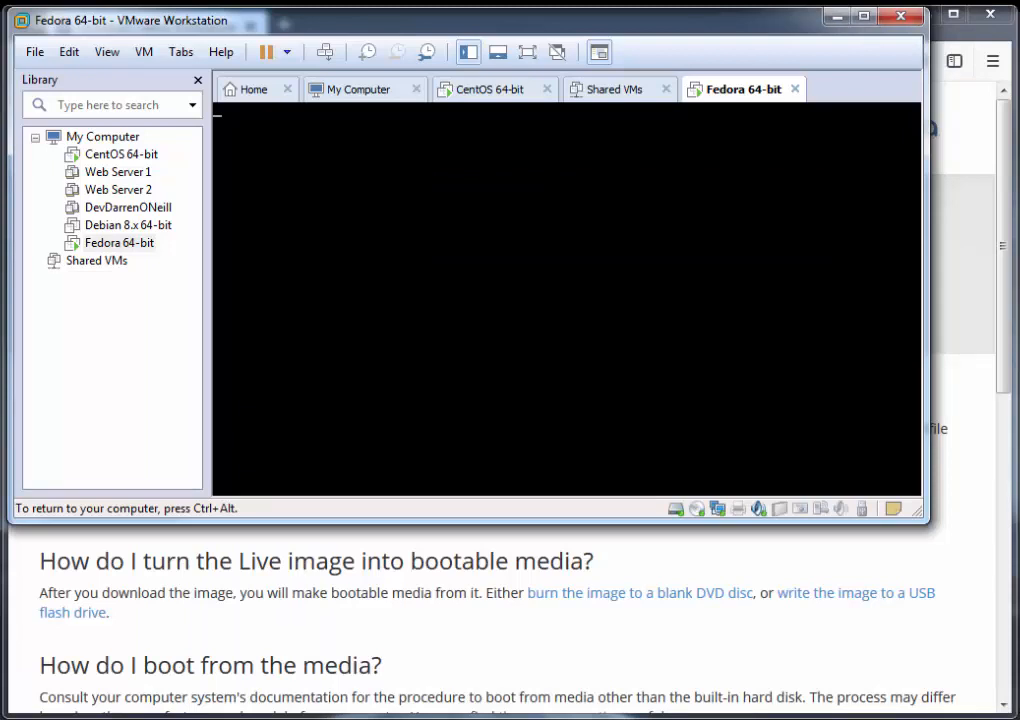
{"action": "key", "text": "ctrl+alt"}
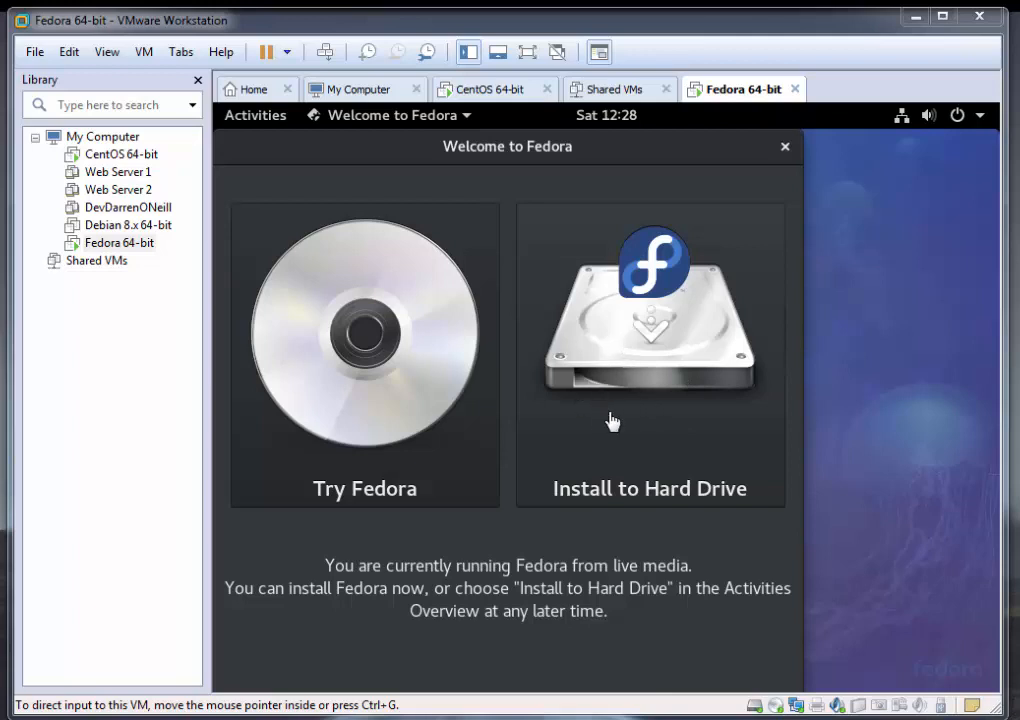
Step: Start installing Fedora to the hard drive and accept English (Ireland) as the installation language
{"action": "left_click", "coordinate": [618, 381]}
{"action": "left_click", "coordinate": [623, 360]}
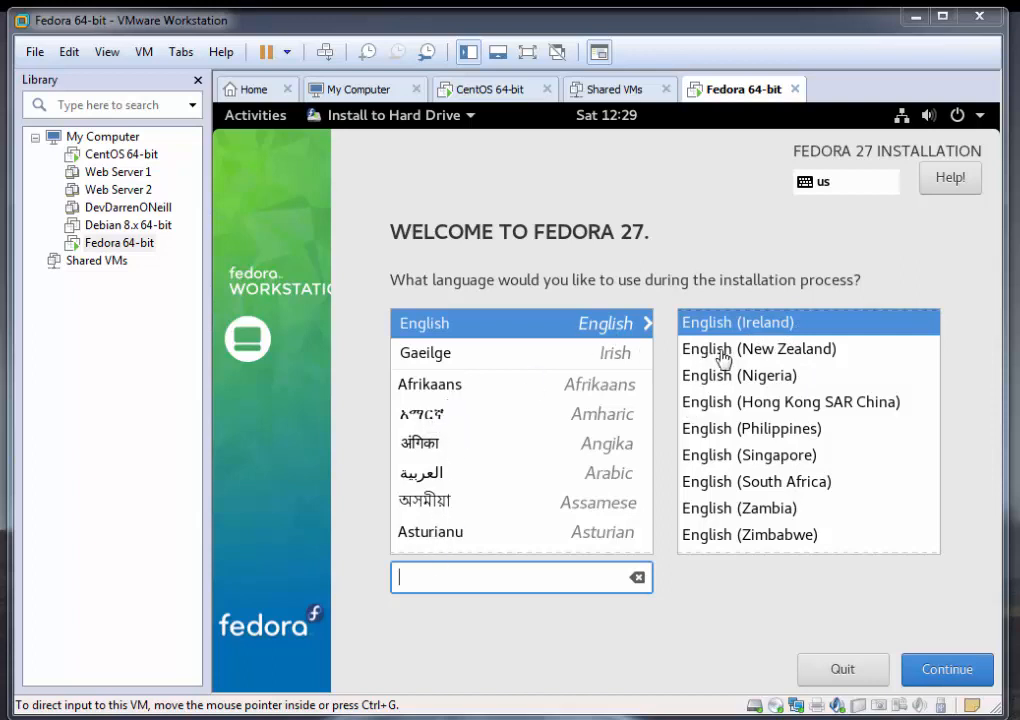
{"action": "left_click", "coordinate": [953, 688]}
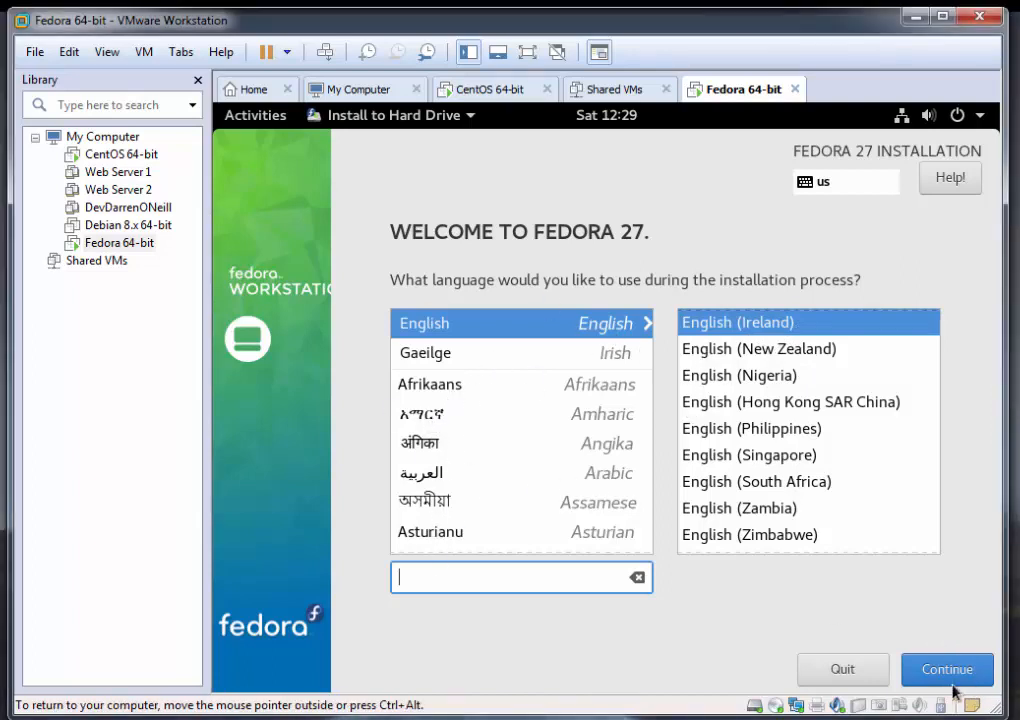
{"action": "left_click", "coordinate": [957, 679]}
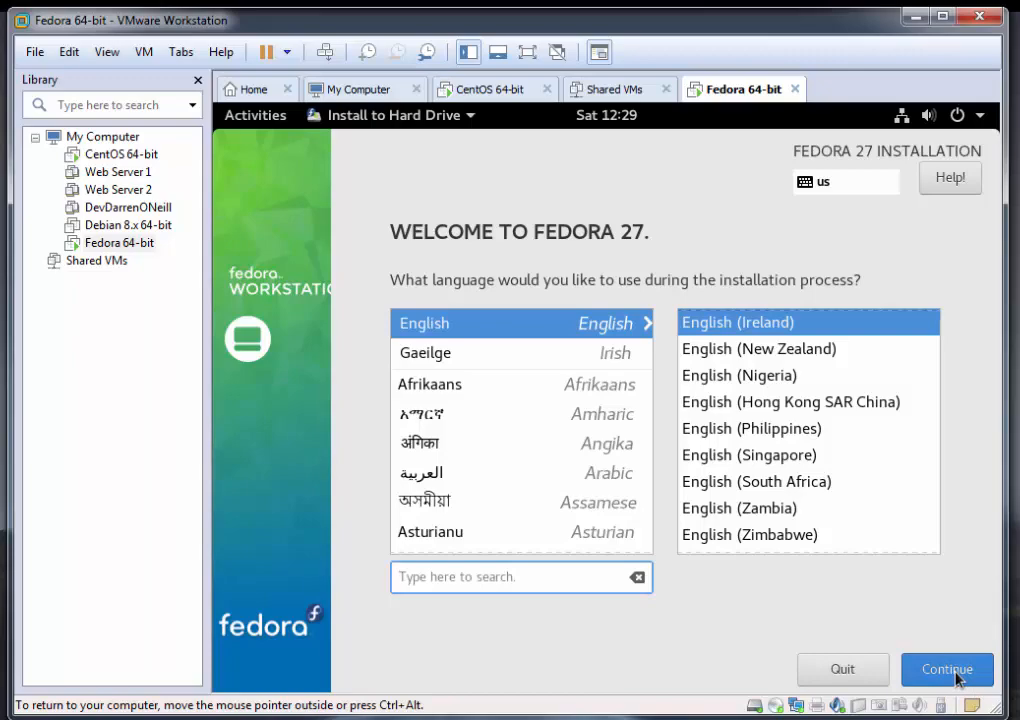
{"action": "key", "text": "ctrl+alt"}
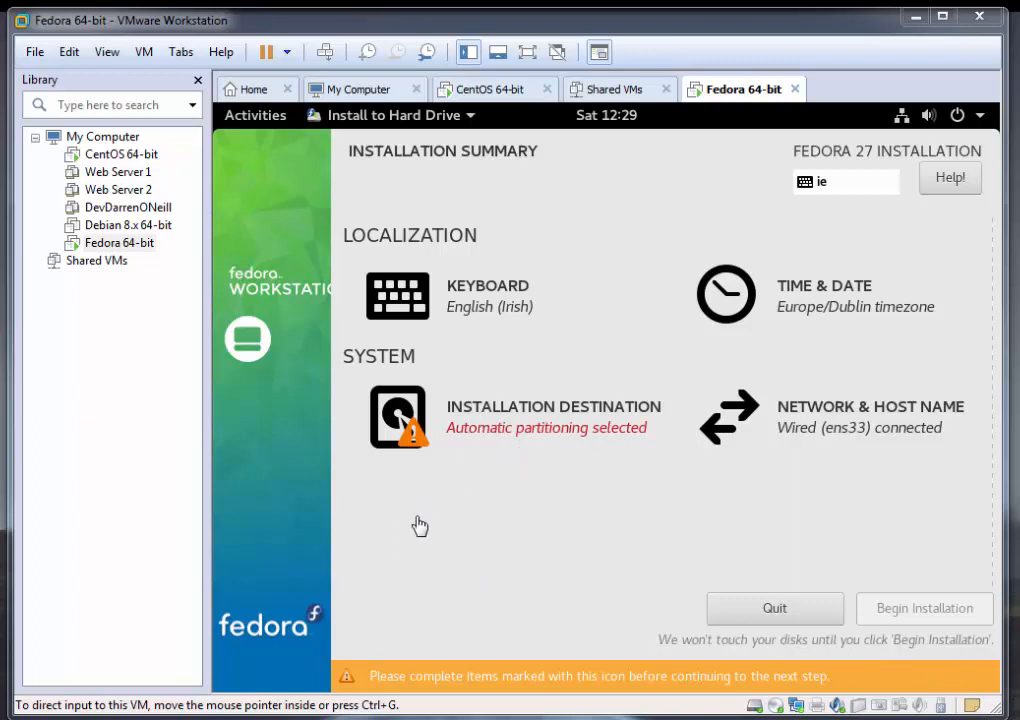
Step: Set the 40 GiB VMware virtual disk (sda) with automatic storage configuration as the installation destination and begin the installation
{"action": "left_click", "coordinate": [401, 420]}
{"action": "left_click", "coordinate": [402, 424]}
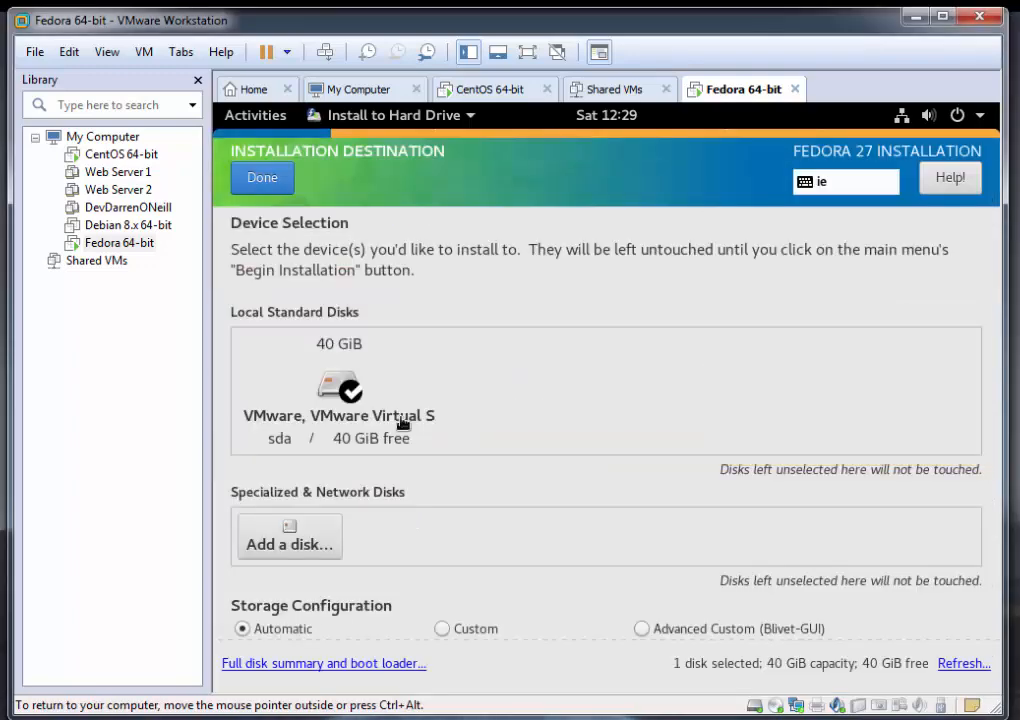
{"action": "left_click", "coordinate": [341, 385]}
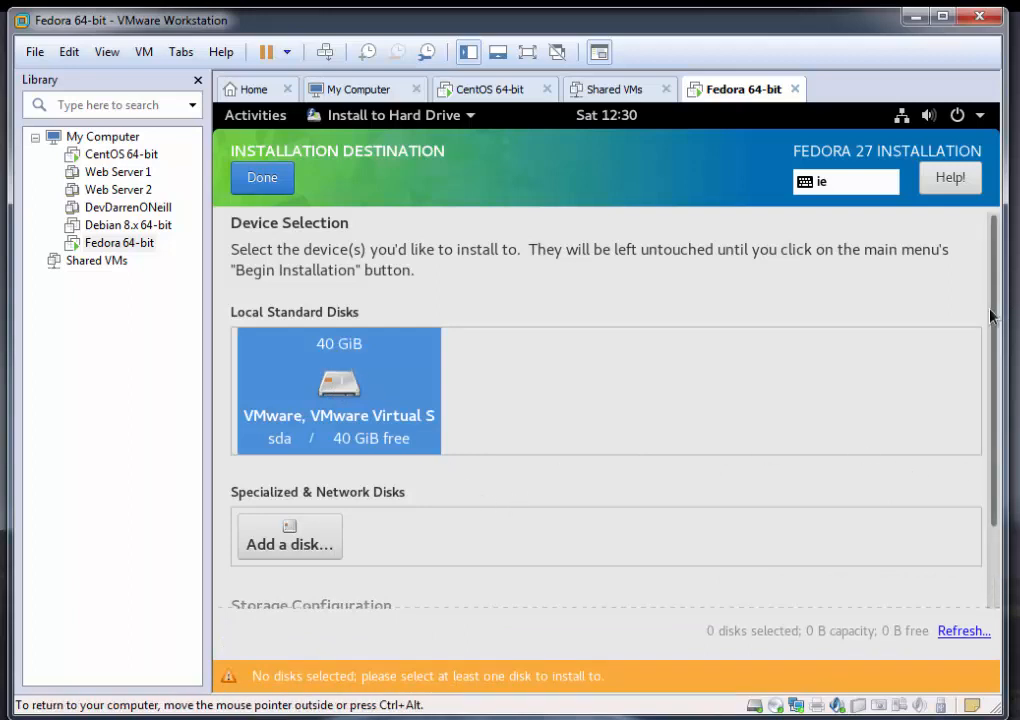
{"action": "left_click", "coordinate": [339, 385]}
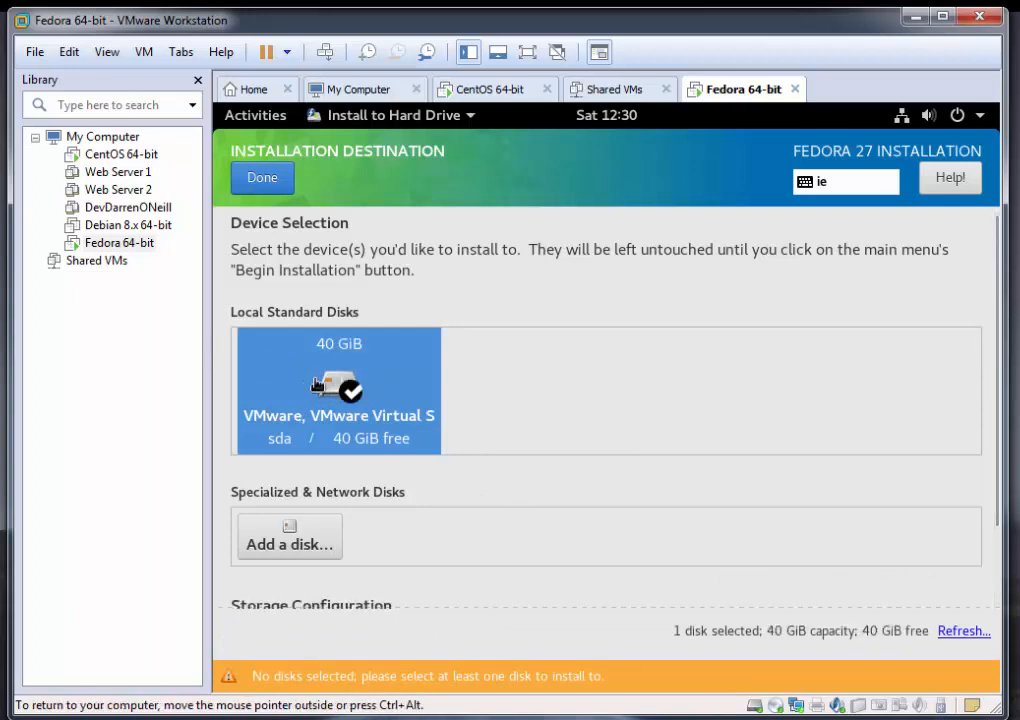
{"action": "left_click_drag", "start_coordinate": [992, 322], "coordinate": [995, 412]}
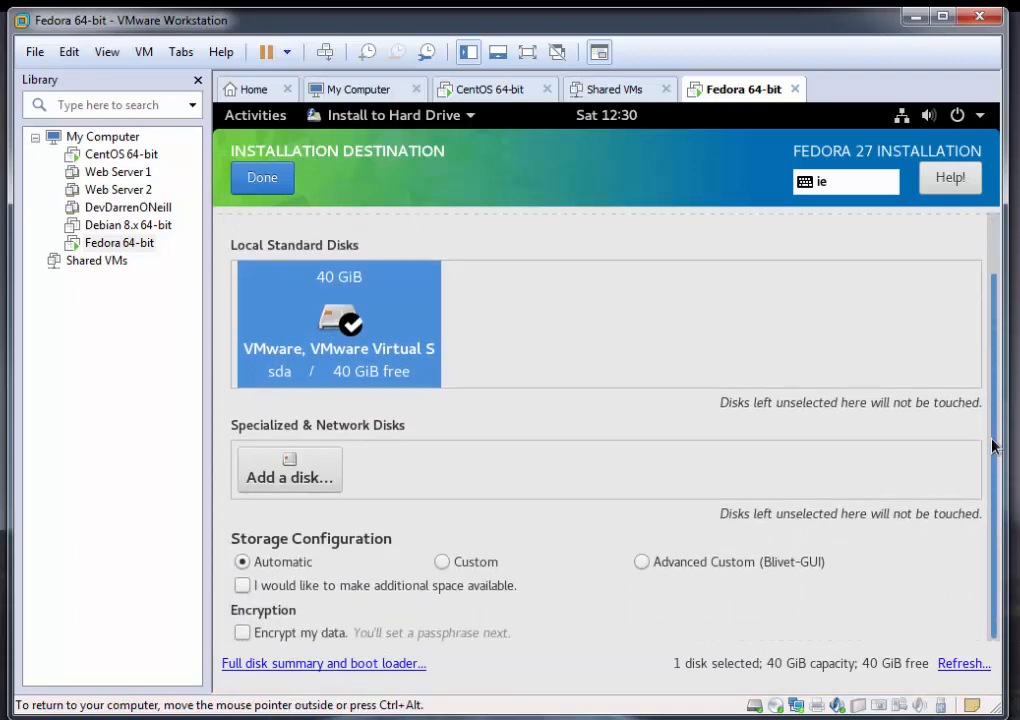
{"action": "scroll", "coordinate": [993, 440], "scroll_direction": "up", "scroll_amount": 2}
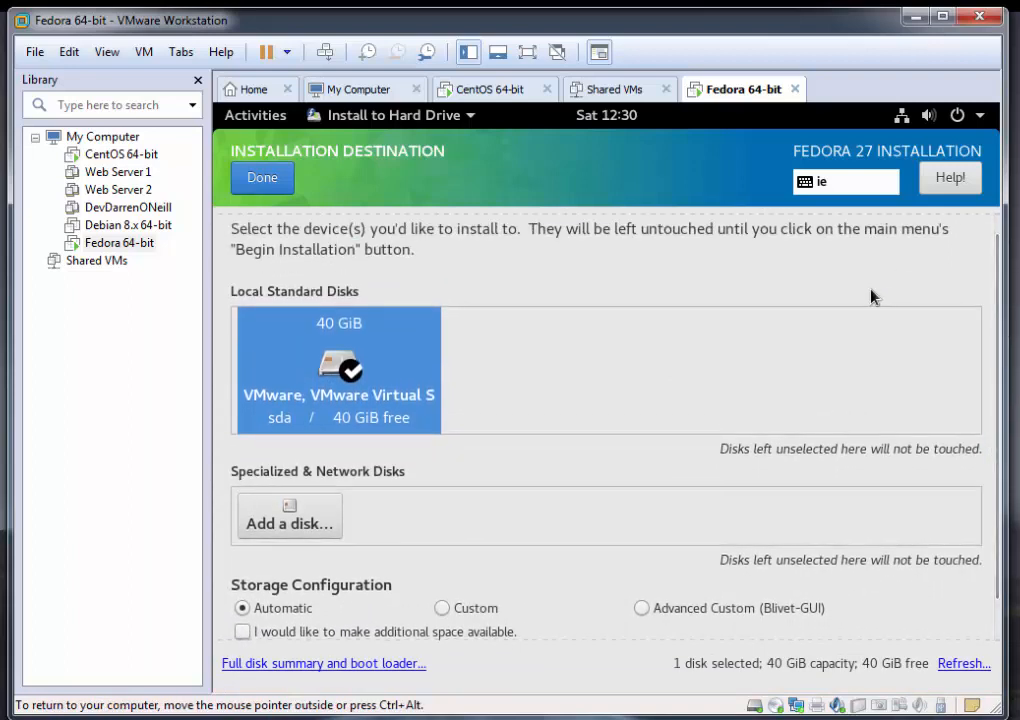
{"action": "left_click", "coordinate": [264, 184]}
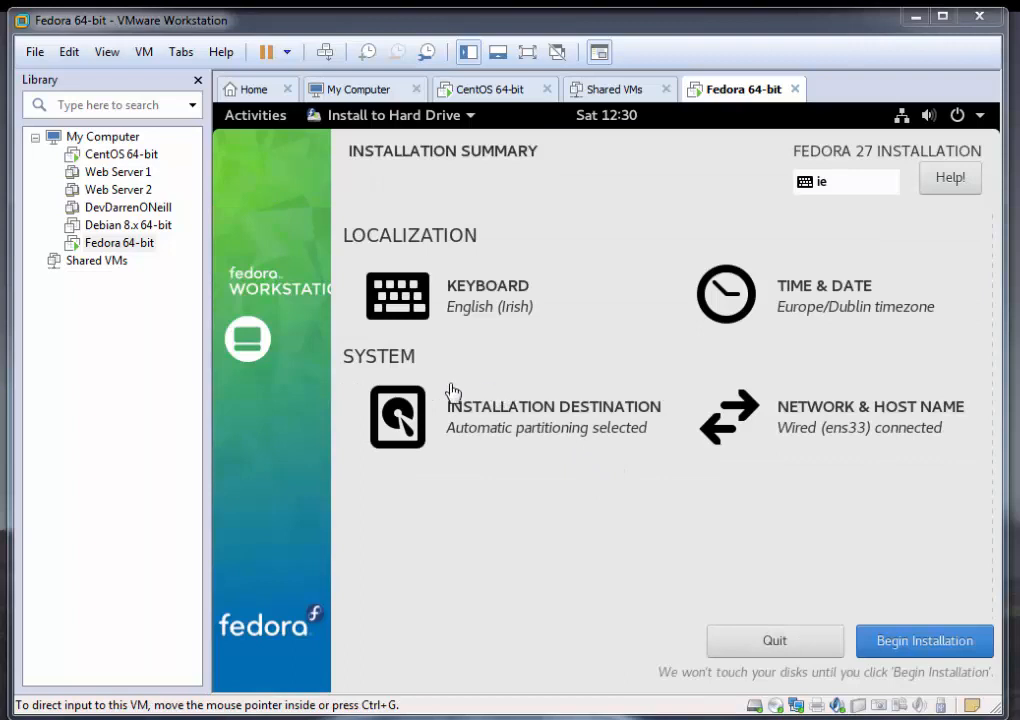
{"action": "left_click", "coordinate": [904, 650]}
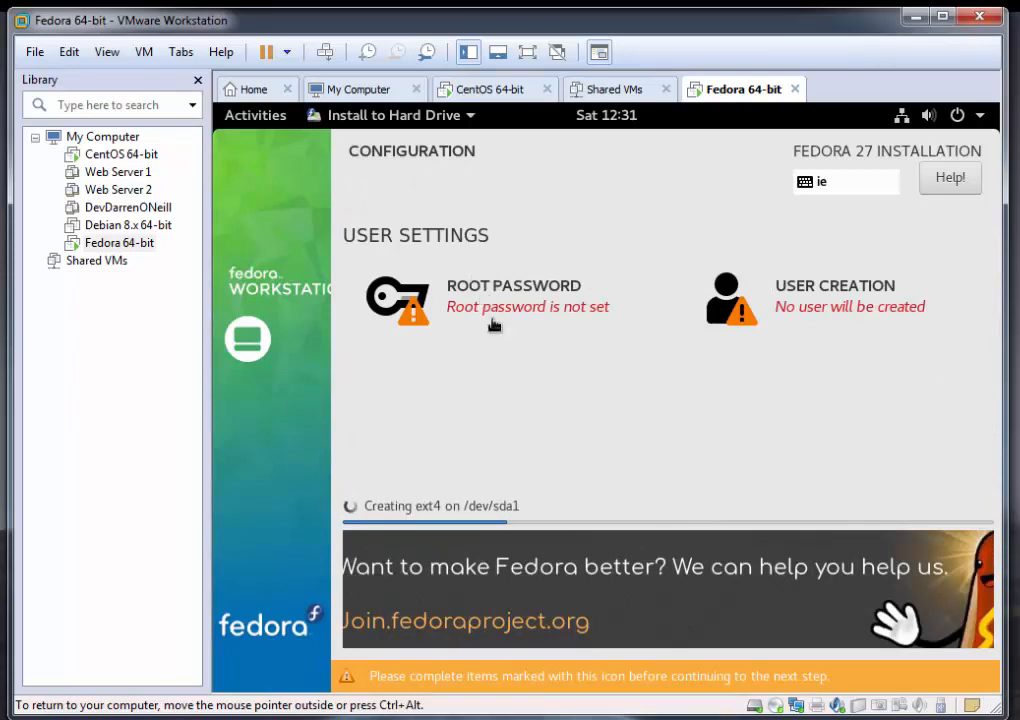
Step: Set the root password, entering it in both the password and confirmation fields, and accept it even if it is weak
{"action": "left_click", "coordinate": [490, 306]}
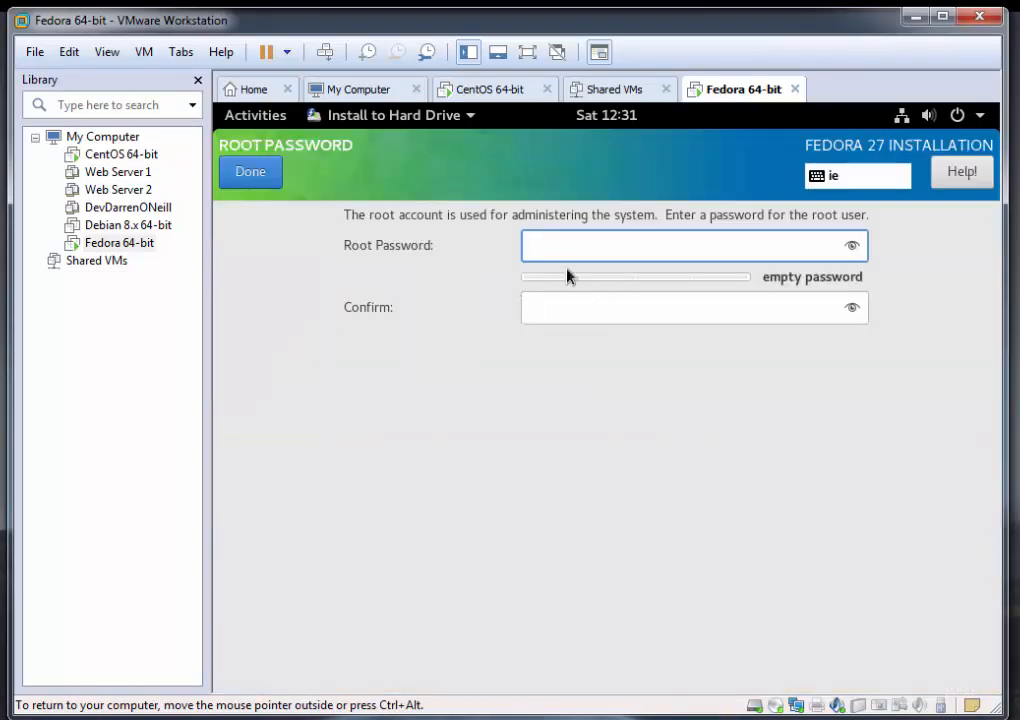
{"action": "type", "text": "•••••••"}
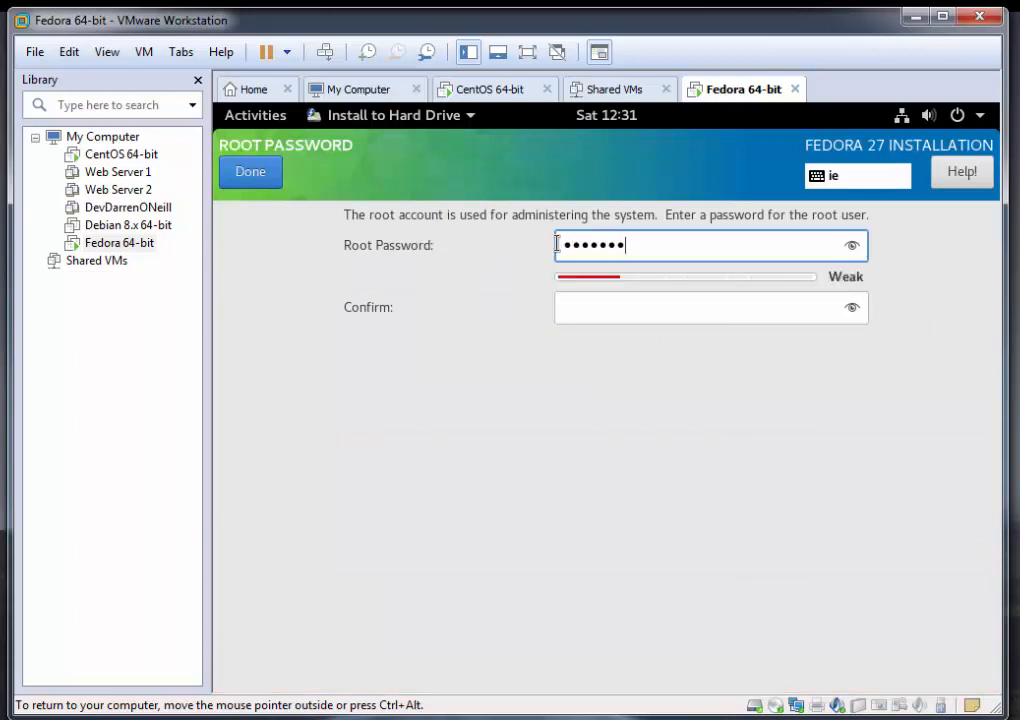
{"action": "key", "text": "Tab"}
{"action": "type", "text": "•••••••"}
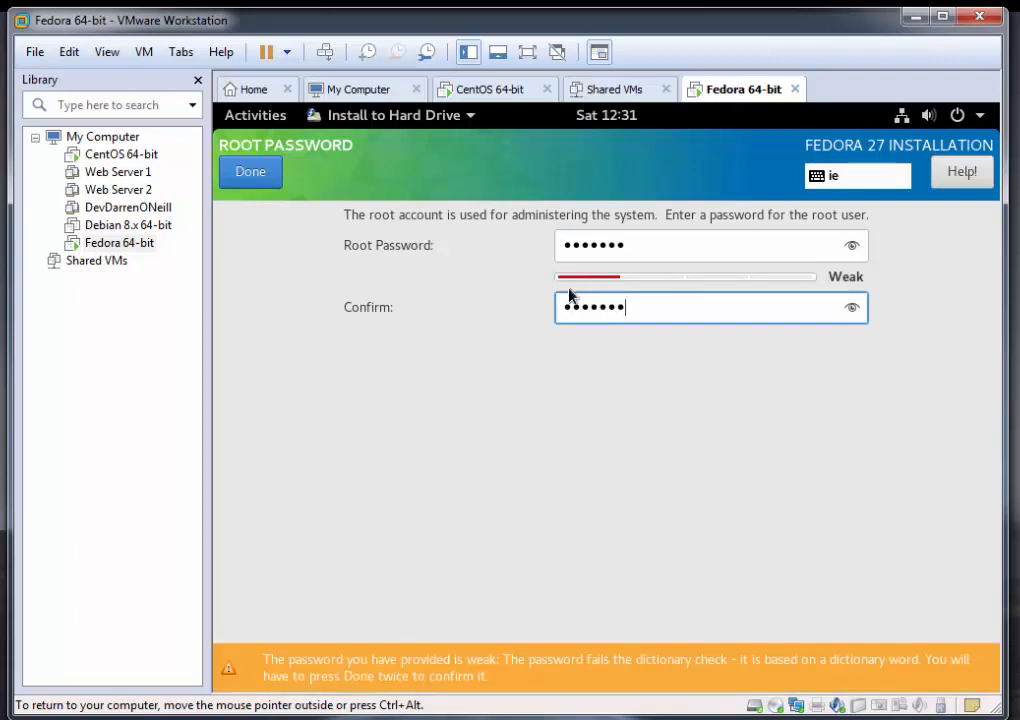
{"action": "left_click", "coordinate": [250, 174]}
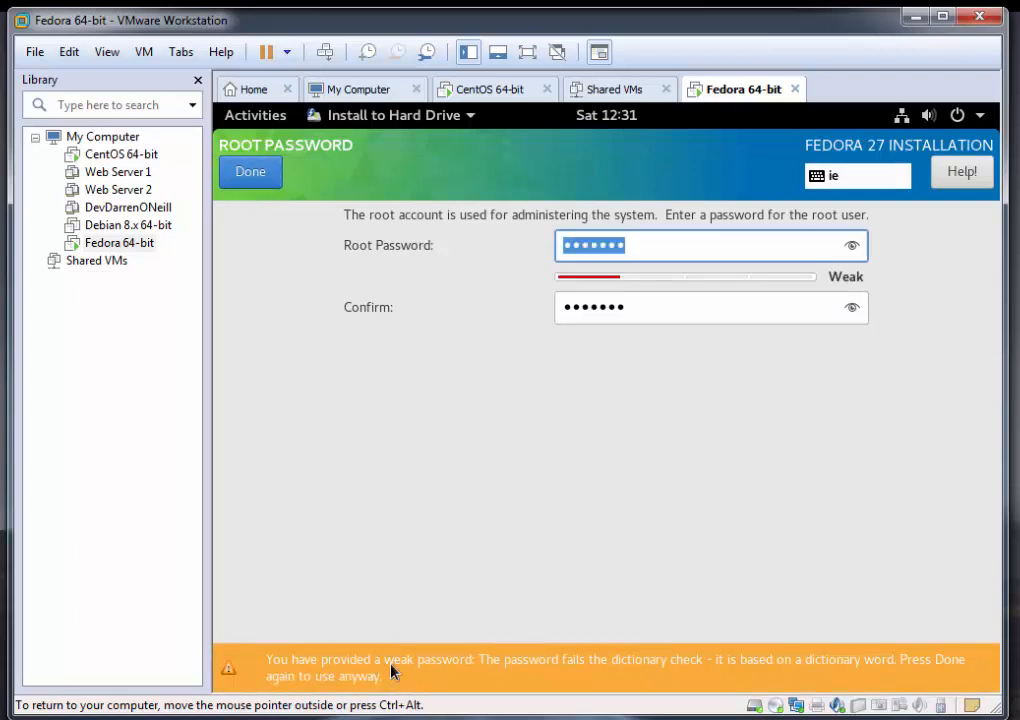
{"action": "left_click", "coordinate": [270, 180]}
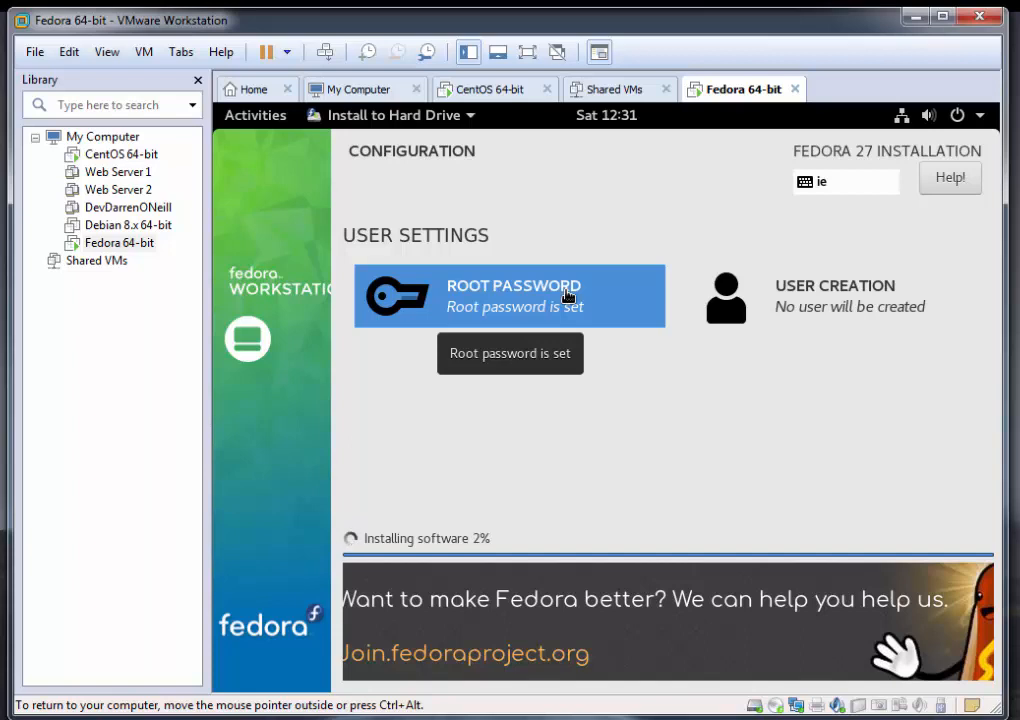
Step: Start creating a user account with the user's full name and make this user administrator
{"action": "left_click", "coordinate": [802, 308]}
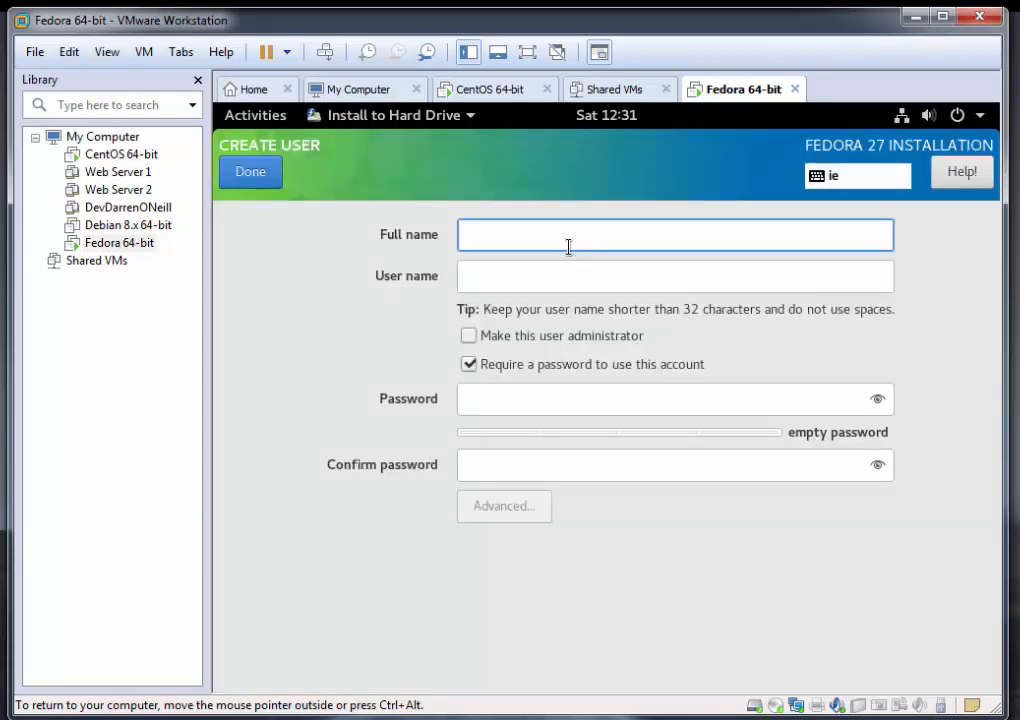
{"action": "type", "text": "Darren"}
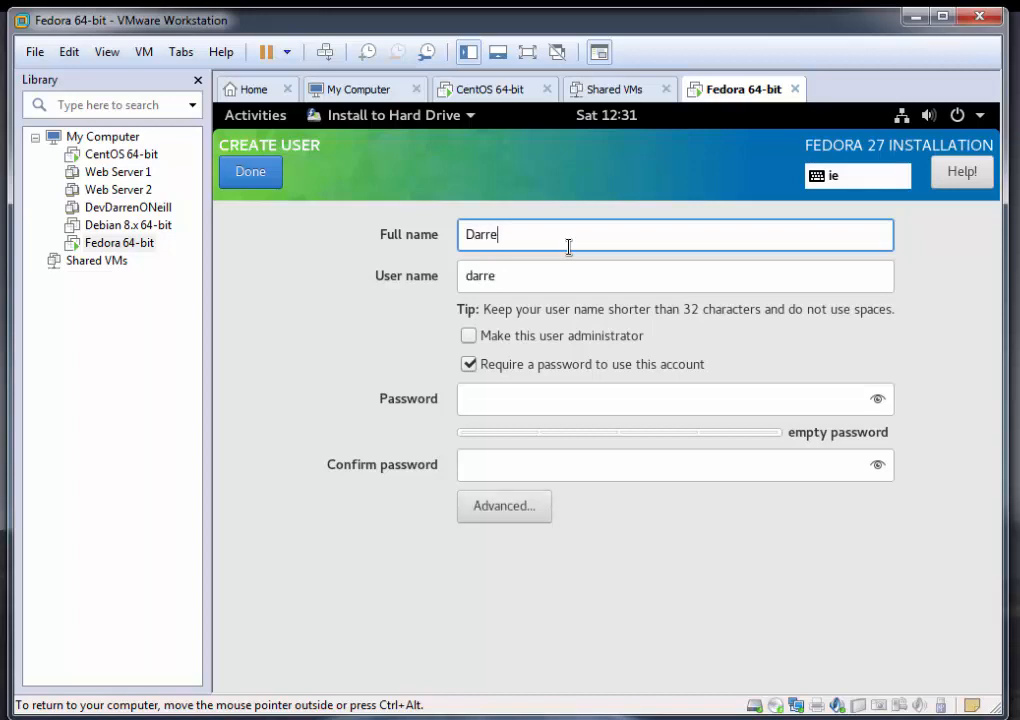
{"action": "left_click", "coordinate": [469, 335]}
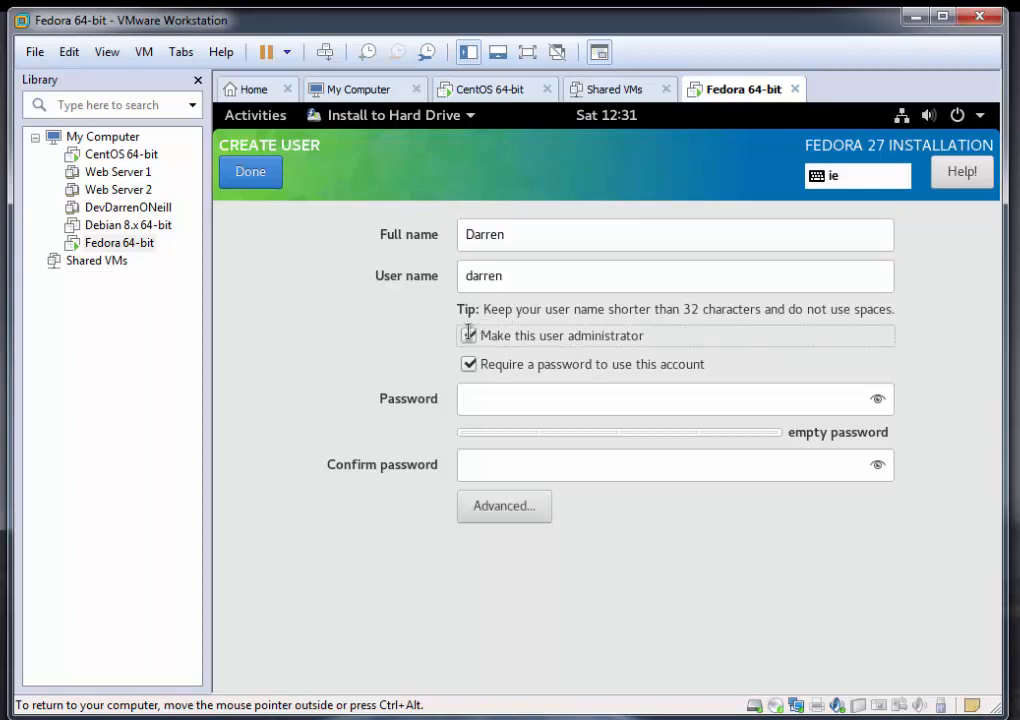
Step: Enter and confirm the new user's account password, and save the user even if the password is weak
{"action": "left_click", "coordinate": [539, 410]}
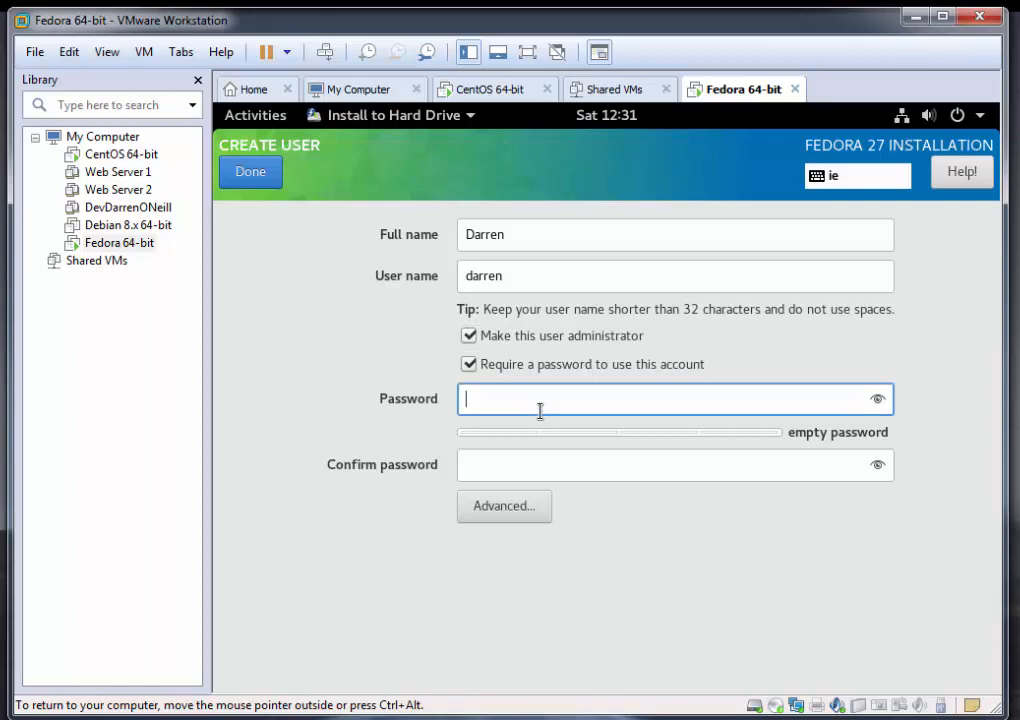
{"action": "type", "text": "•••••••"}
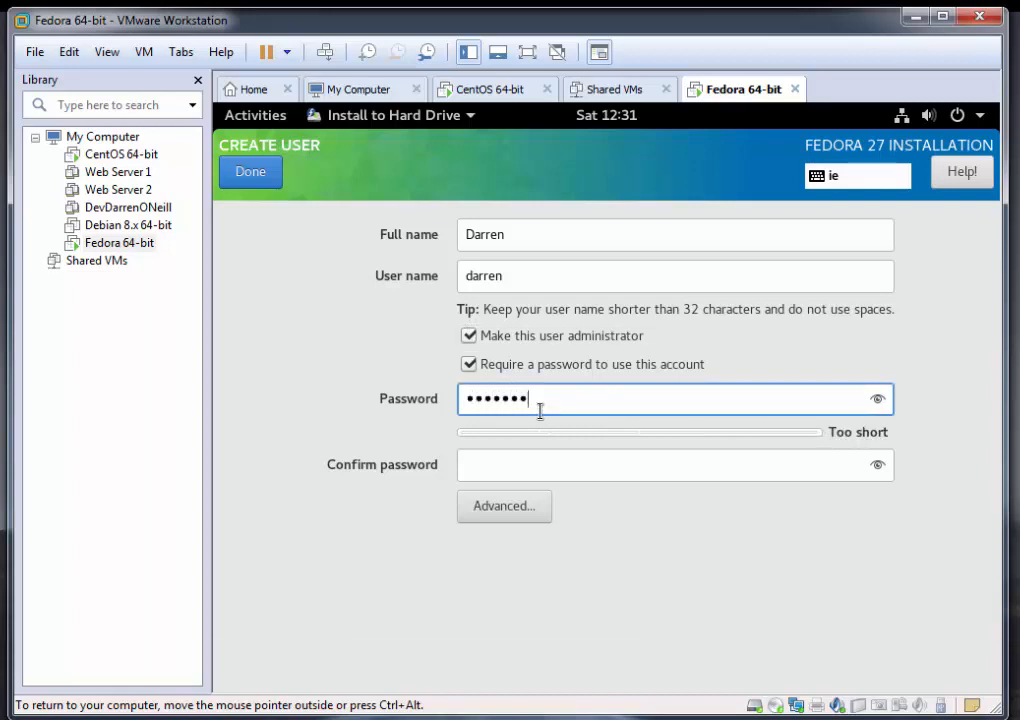
{"action": "key", "text": "Tab"}
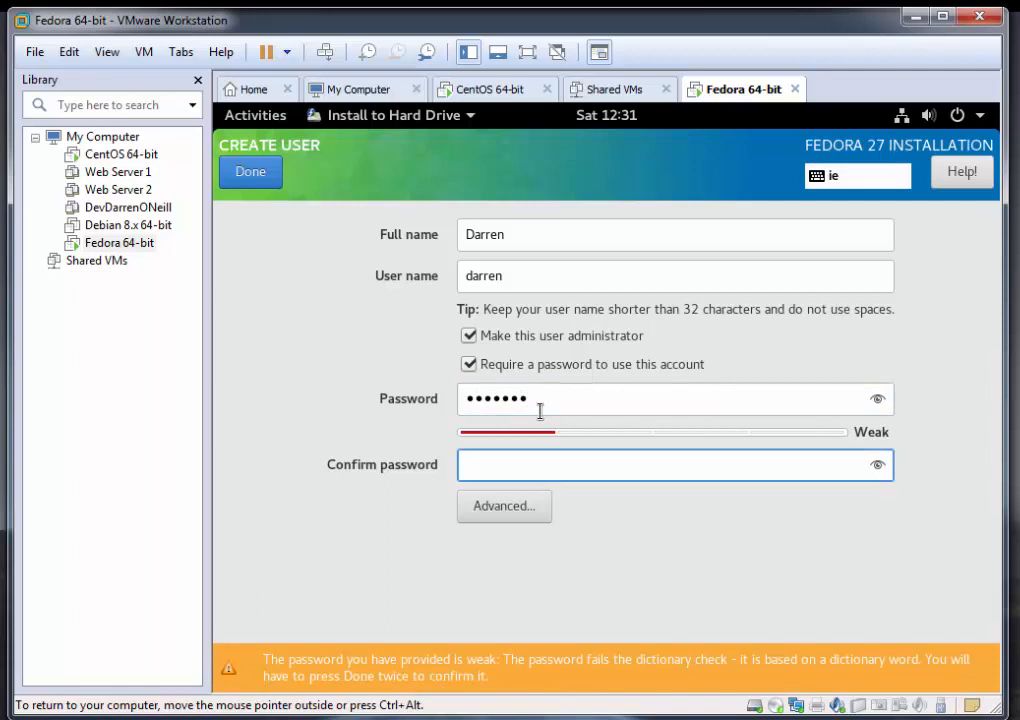
{"action": "type", "text": "••••••"}
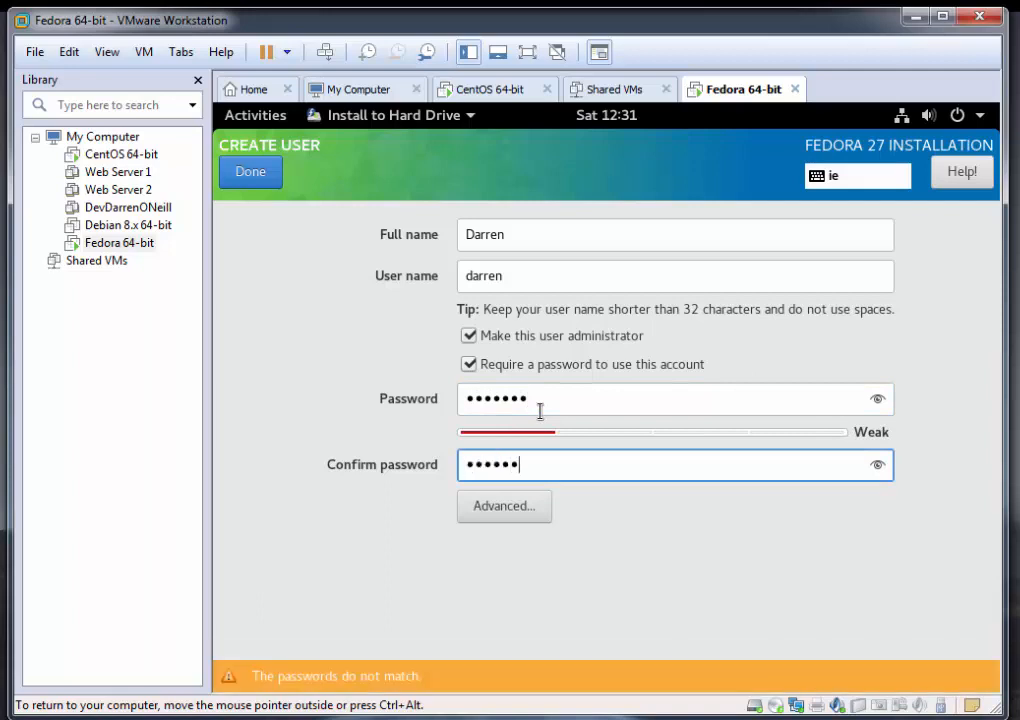
{"action": "type", "text": "•"}
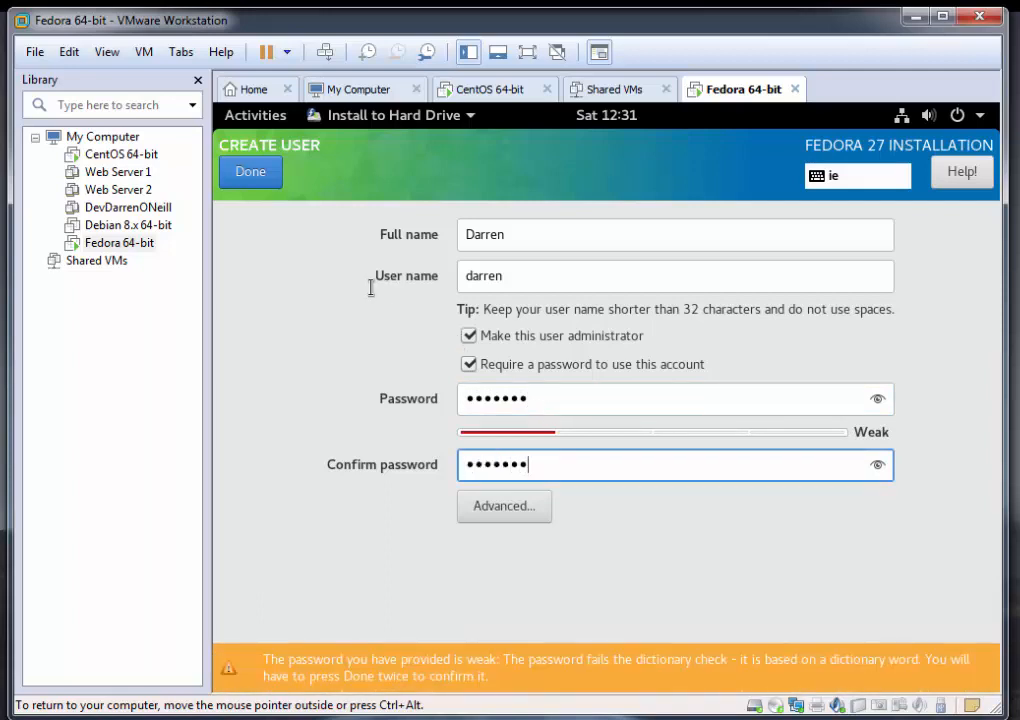
{"action": "left_click", "coordinate": [249, 173]}
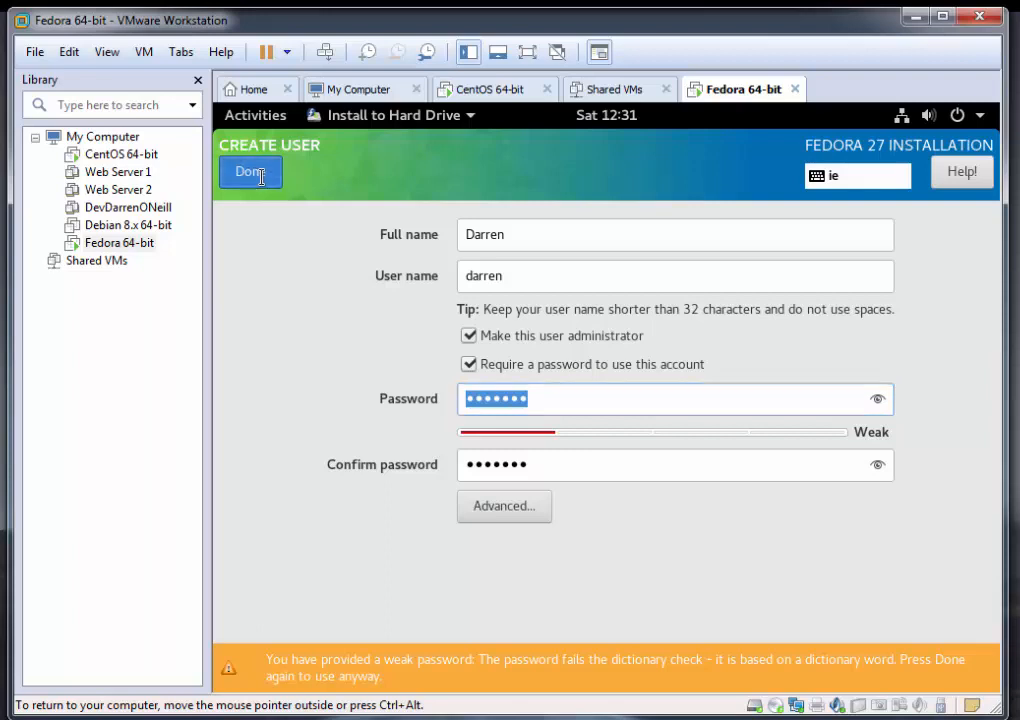
{"action": "left_click", "coordinate": [258, 175]}
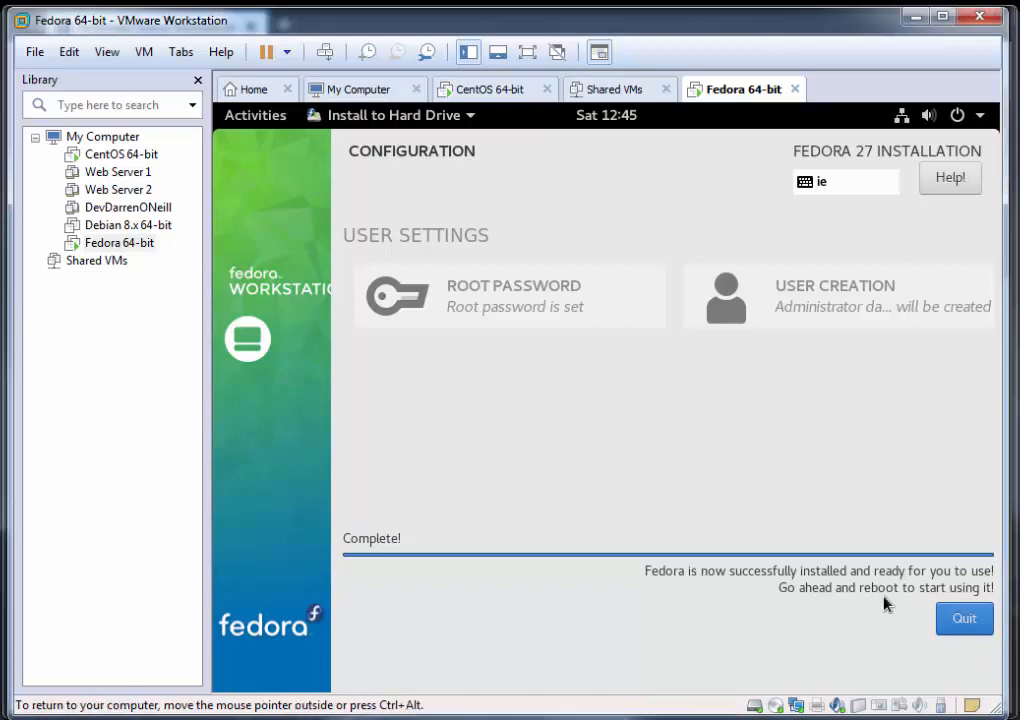
Step: Quit the installer once the installation is complete and restart the Fedora virtual machine
{"action": "left_click", "coordinate": [952, 617]}
{"action": "left_click", "coordinate": [963, 622]}
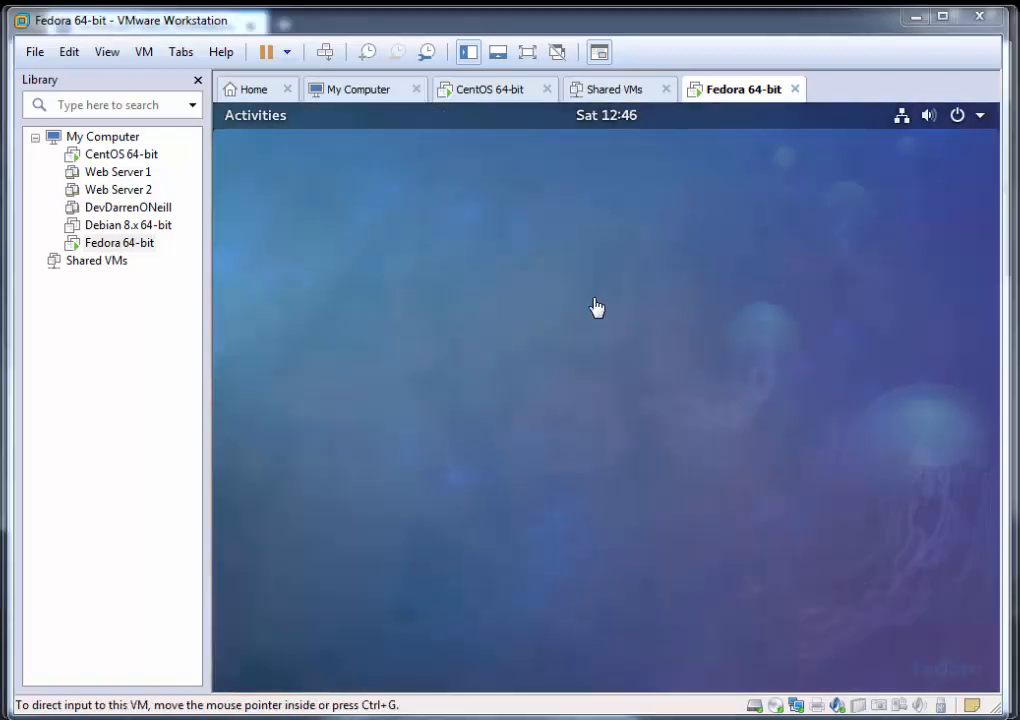
{"action": "left_click", "coordinate": [978, 120]}
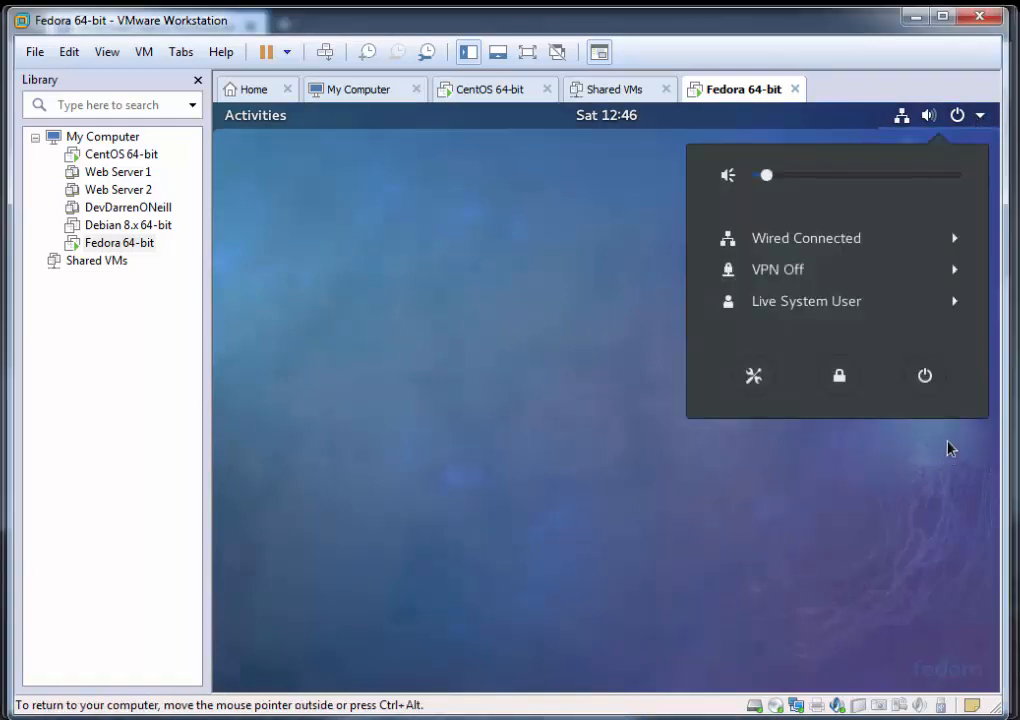
{"action": "left_click", "coordinate": [924, 377]}
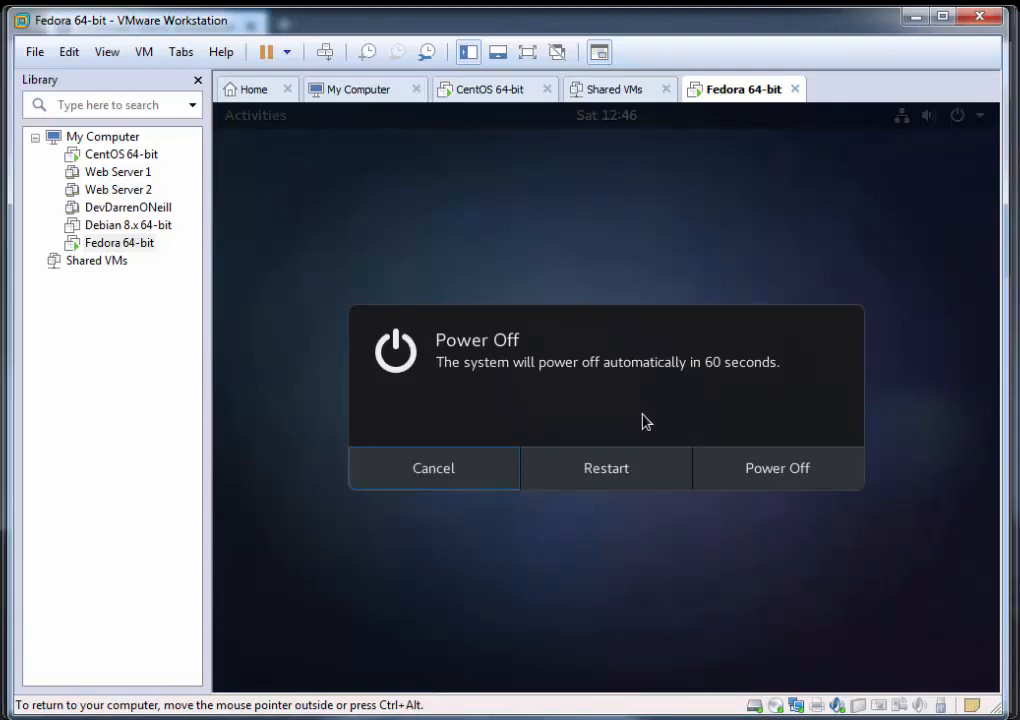
{"action": "left_click", "coordinate": [605, 470]}
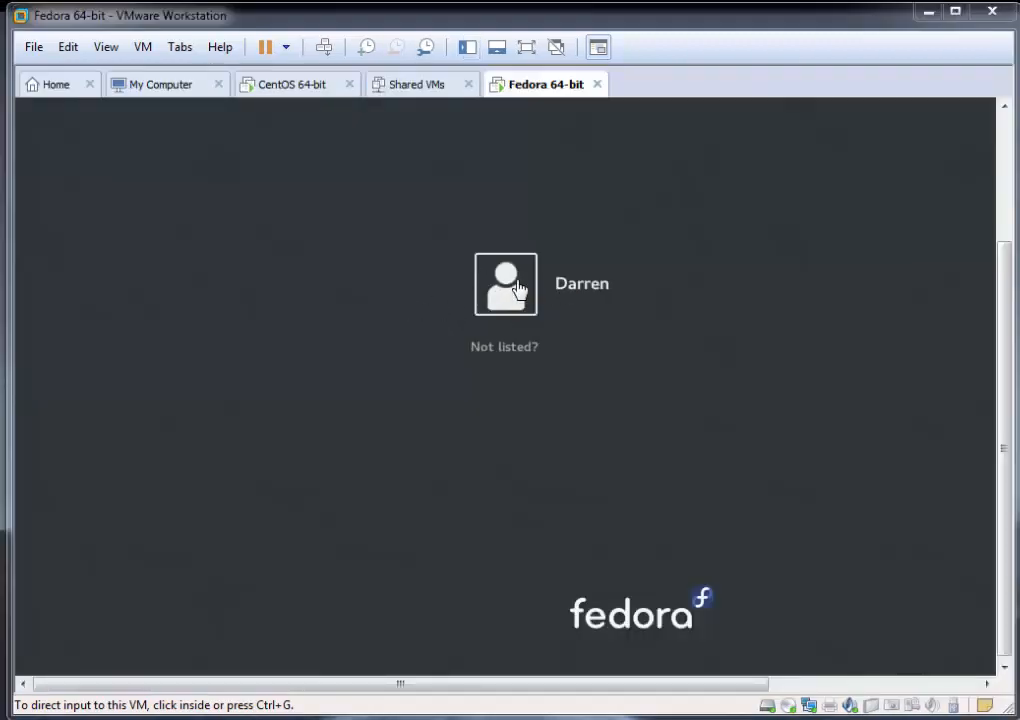
Step: Sign in to the installed Fedora system as the created user with the account password
{"action": "left_click", "coordinate": [494, 289]}
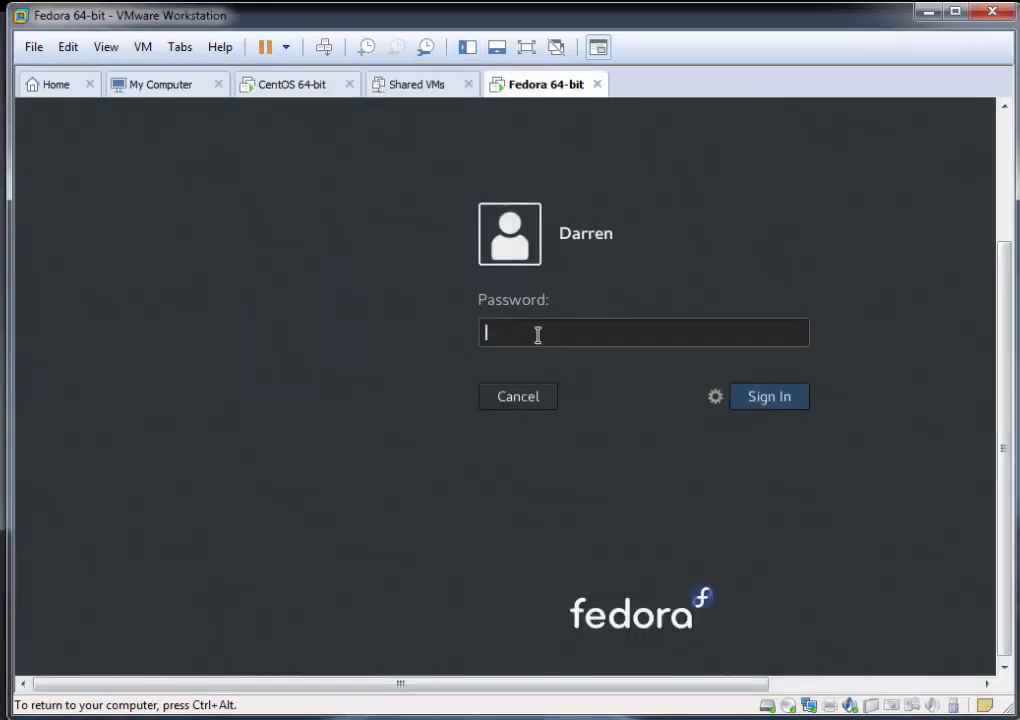
{"action": "type", "text": "*******"}
{"action": "key", "text": "Return"}
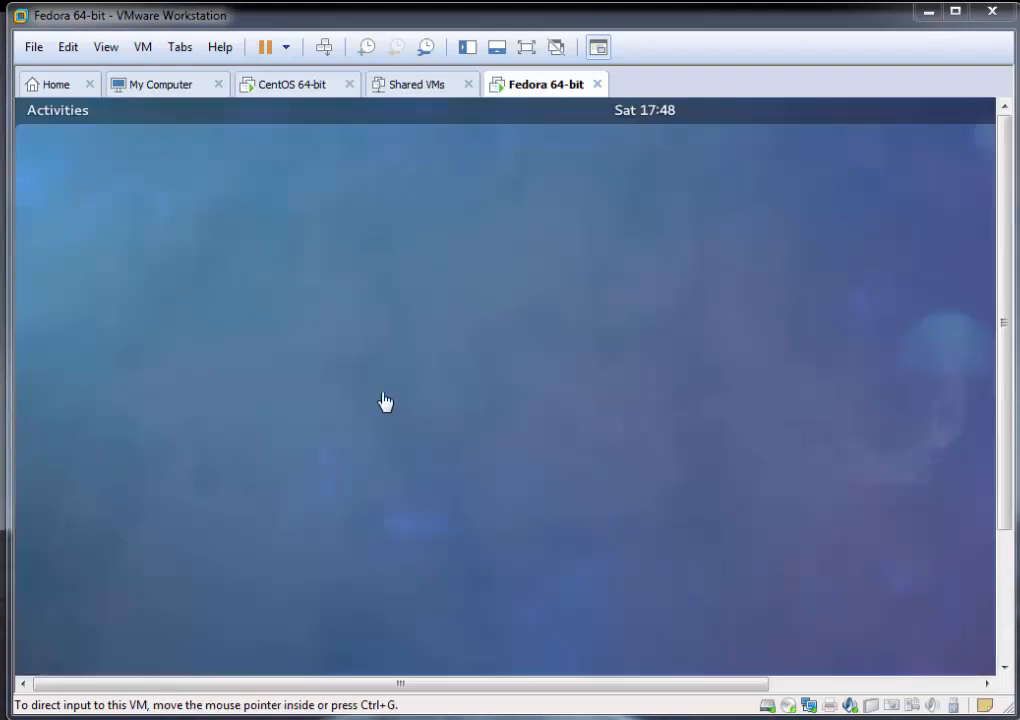
Step: View the Activities overview with its application dock and return to the desktop
{"action": "left_click", "coordinate": [72, 110]}
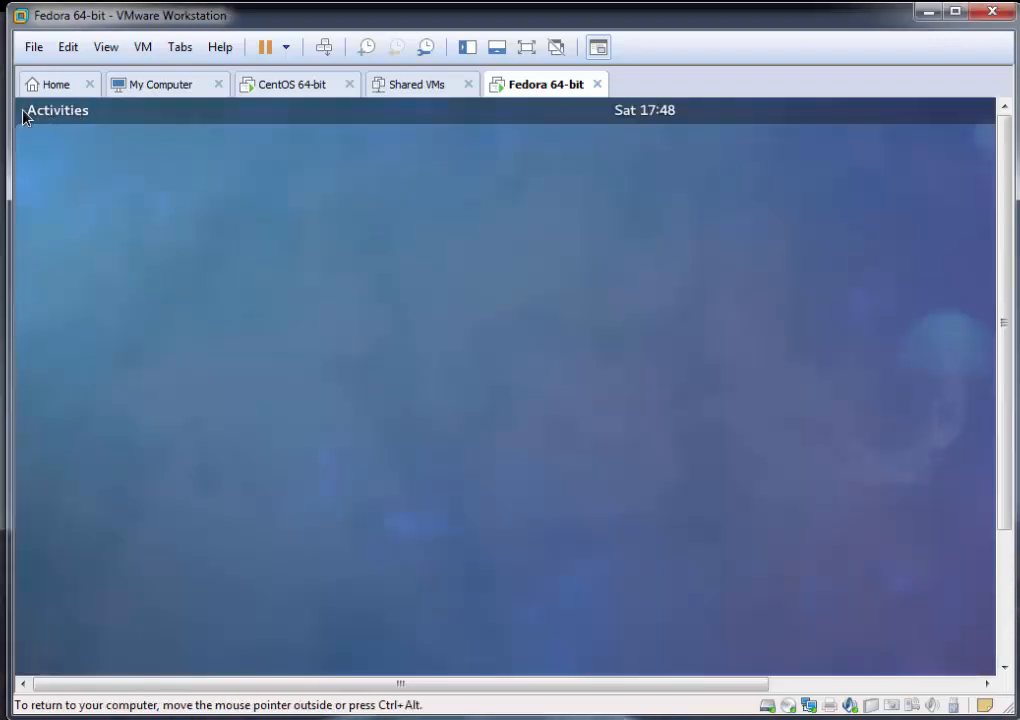
{"action": "left_click", "coordinate": [27, 112]}
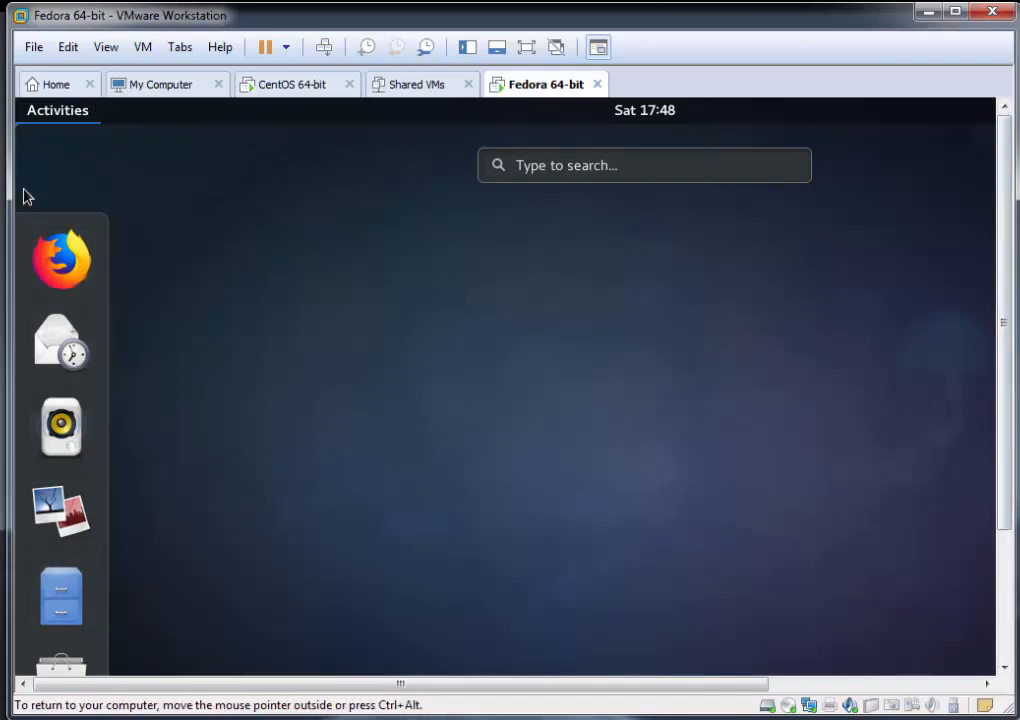
{"action": "left_click", "coordinate": [560, 417]}
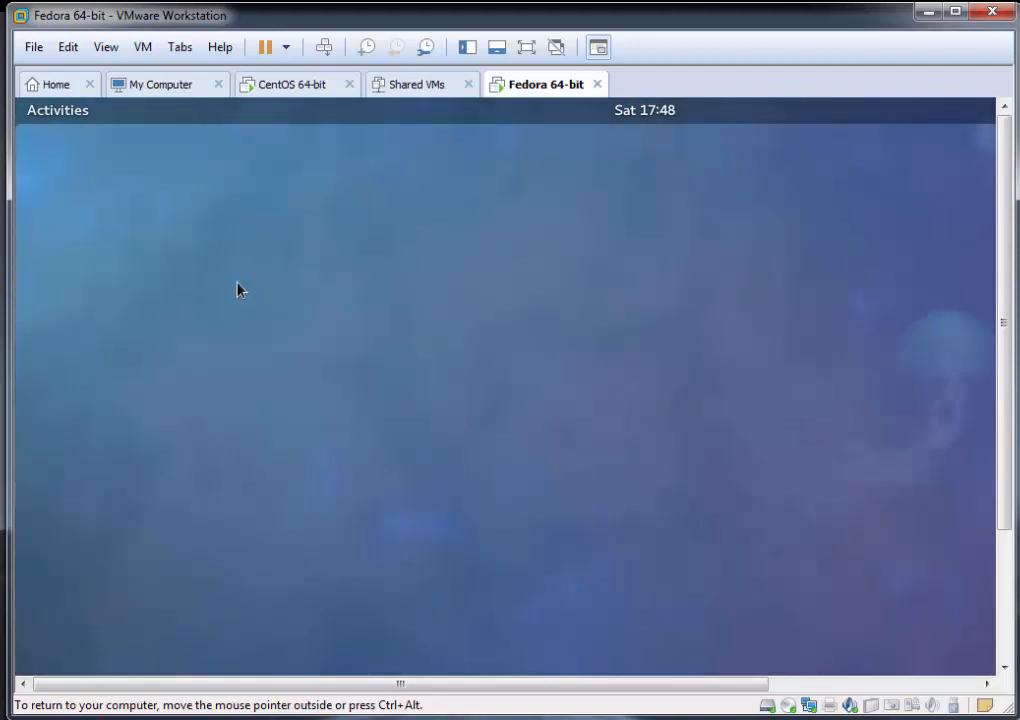